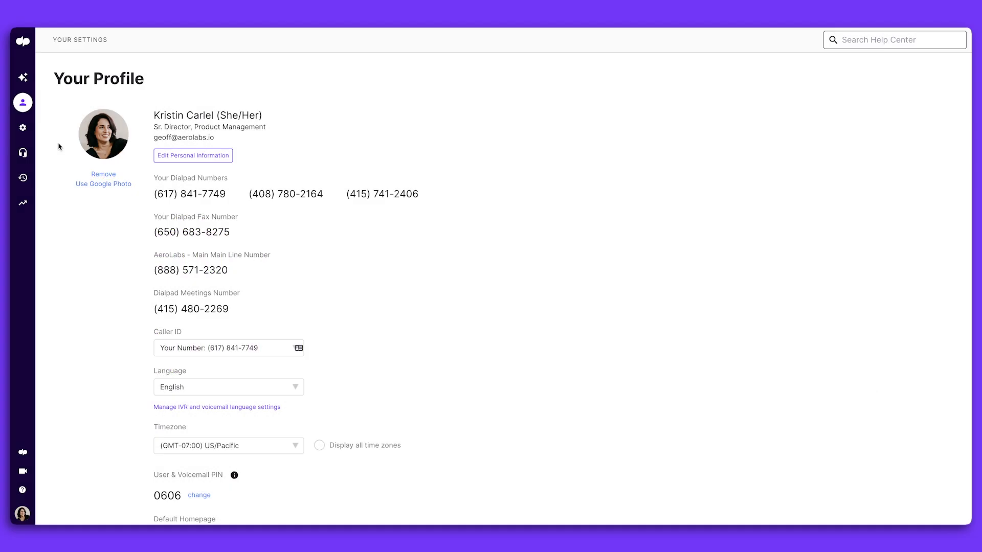
- Open the AeroLabs - Main office's Main Line settings and review its name, abbreviation, IVR and voicemail language, and description fields
left_click(27, 129)
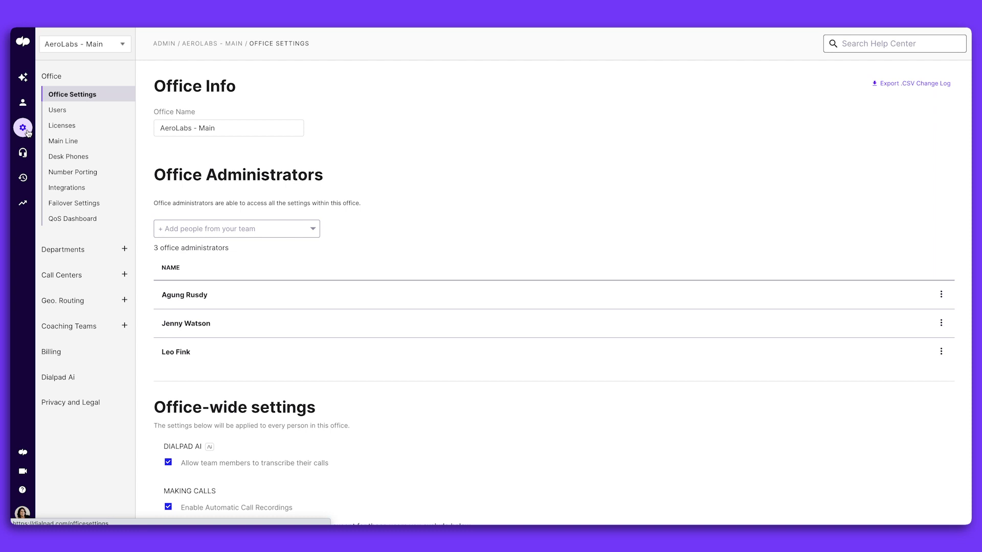
left_click(55, 145)
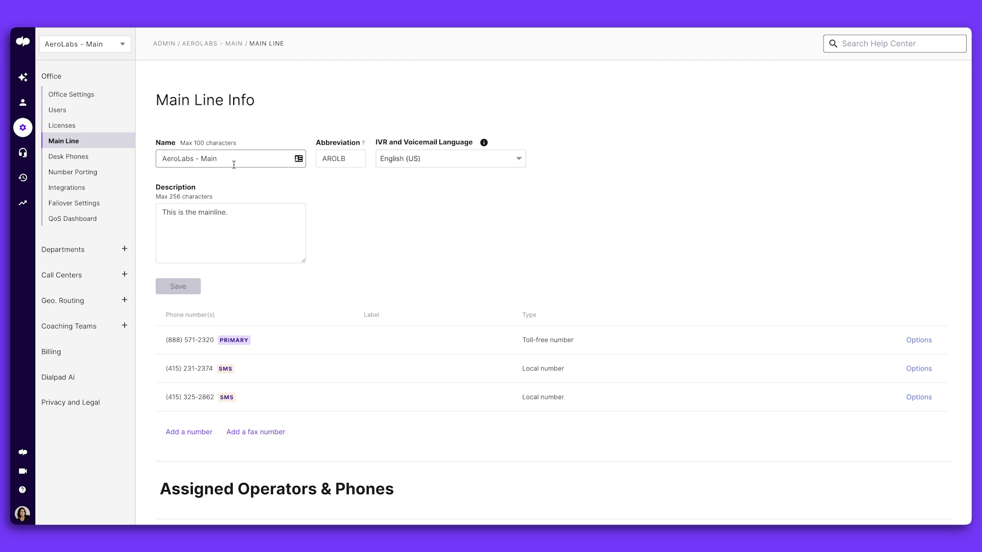
left_click(234, 164)
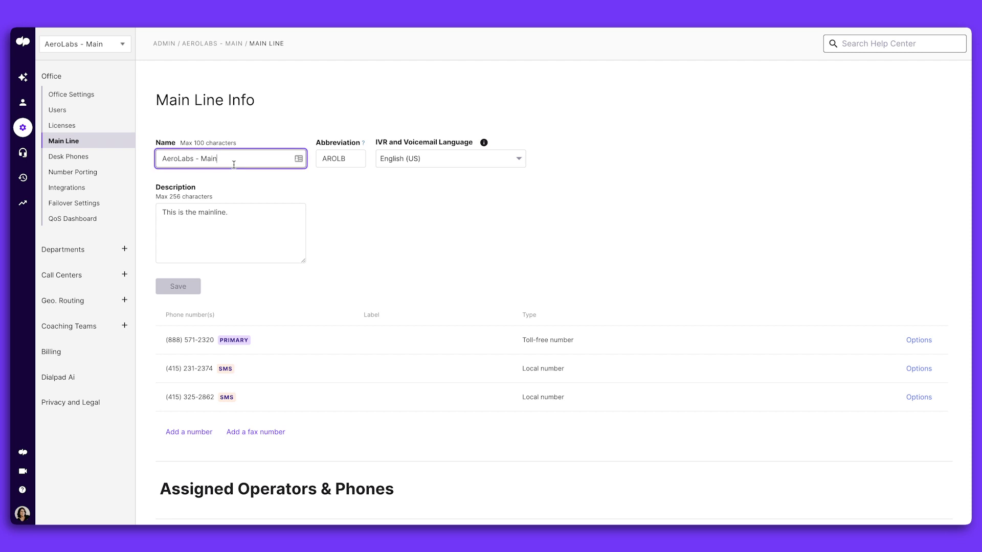
left_click(356, 160)
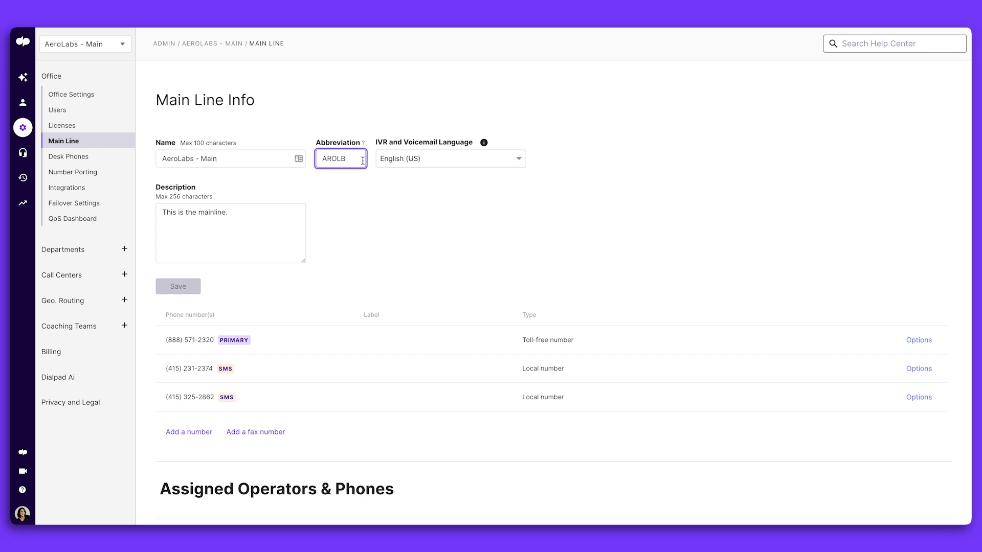
left_click(518, 160)
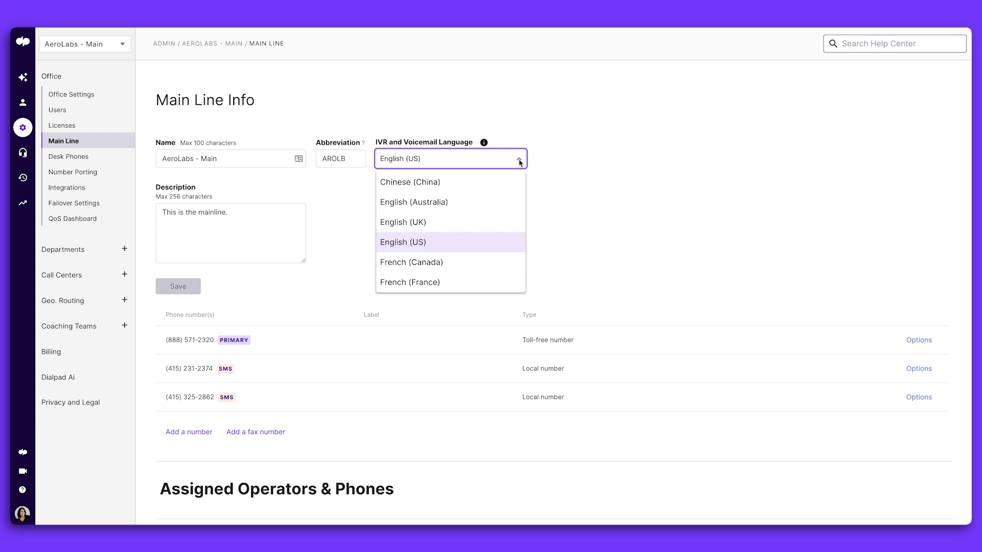
left_click(256, 230)
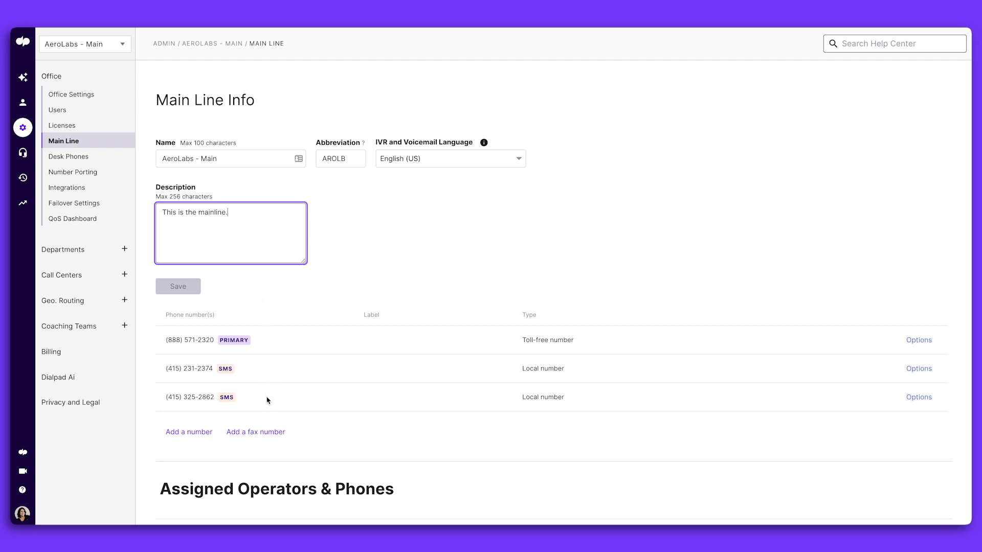
- Add a Local number to the main line, choosing one of the suggested new numbers in area code 415
left_click(193, 432)
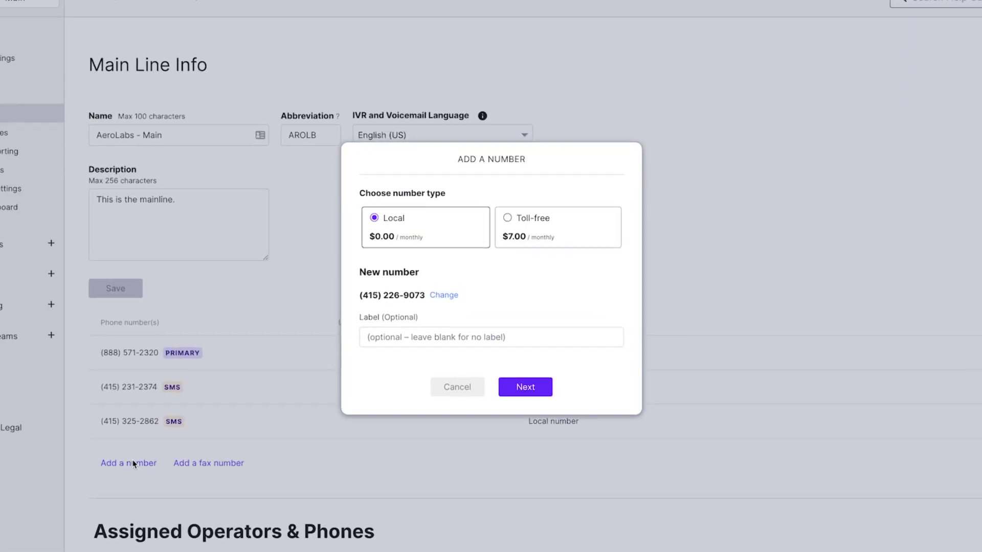
left_click(508, 219)
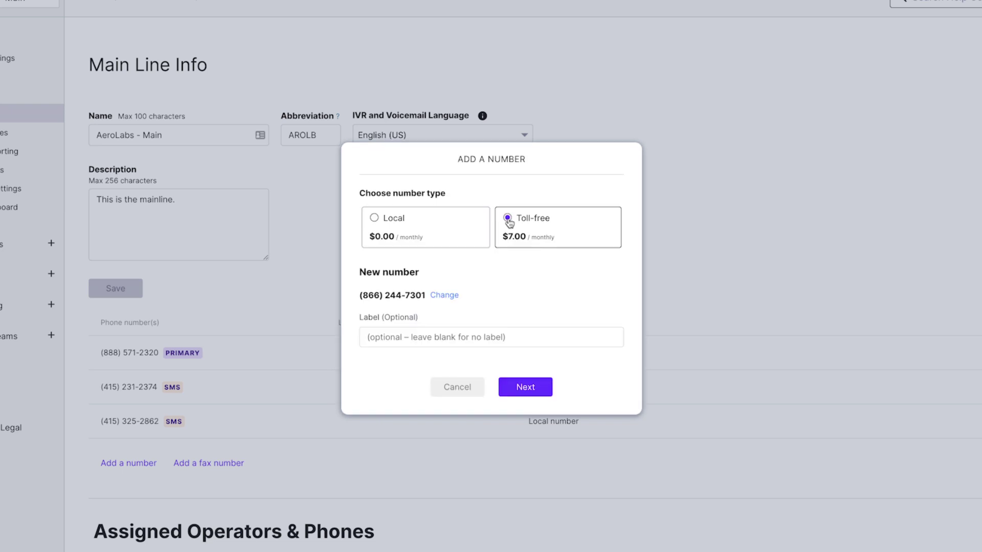
left_click(374, 218)
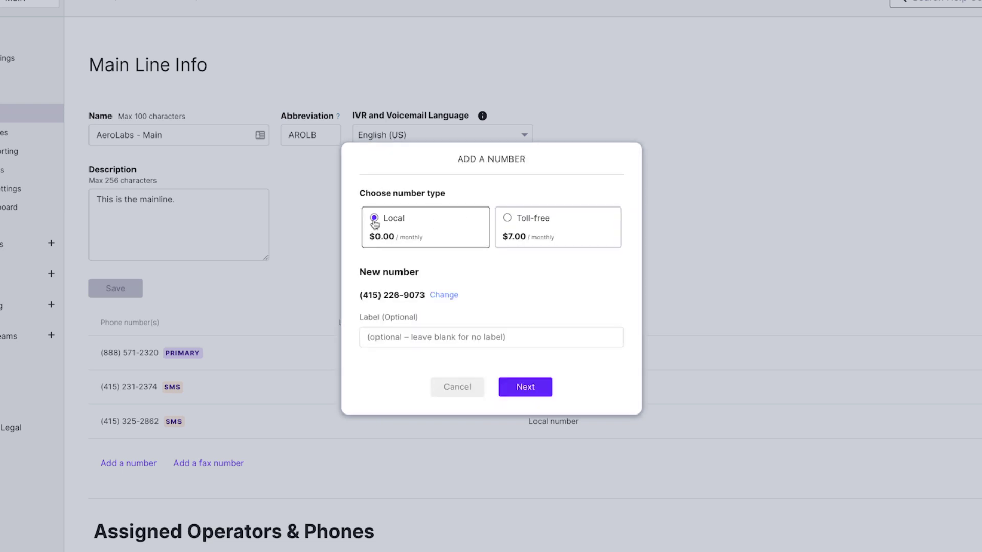
left_click(443, 296)
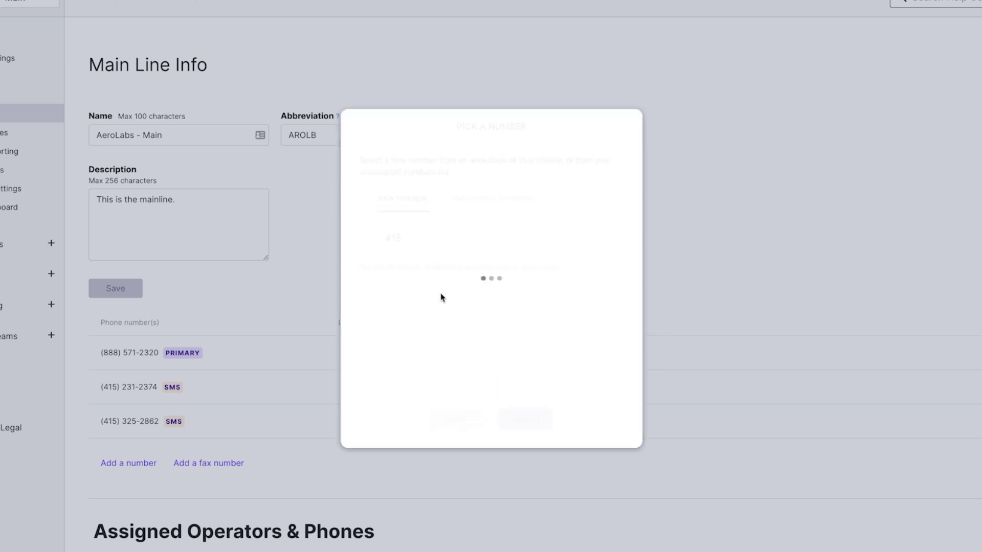
left_click(408, 310)
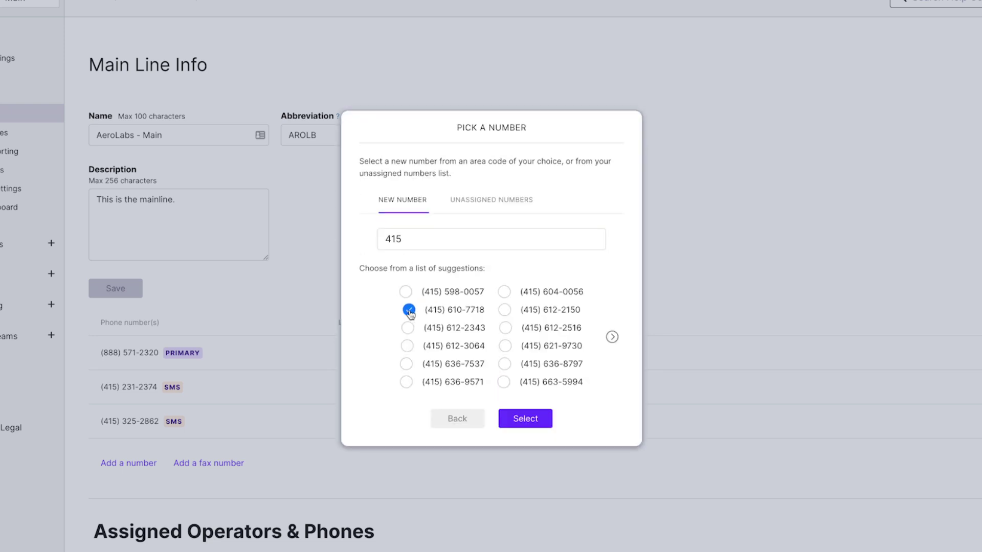
left_click(511, 420)
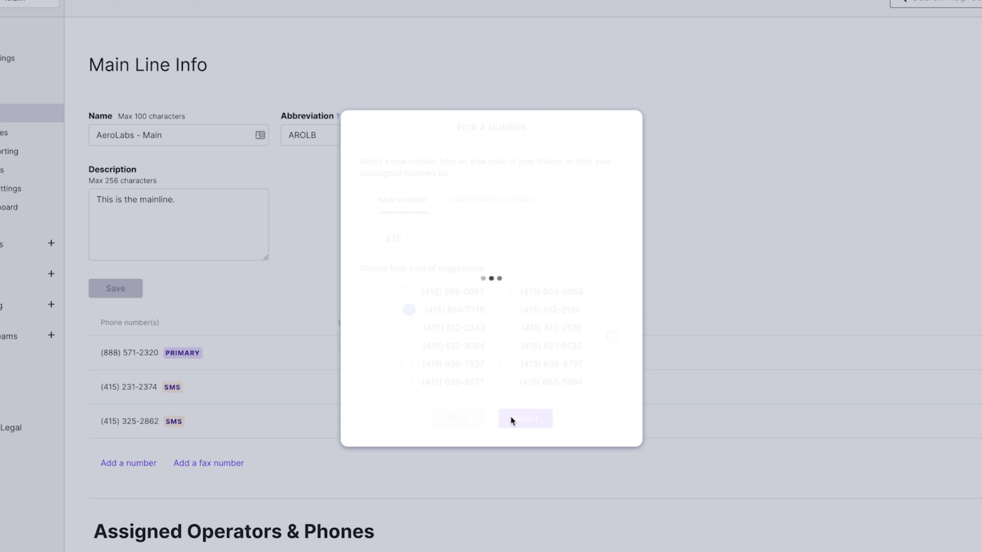
left_click(522, 390)
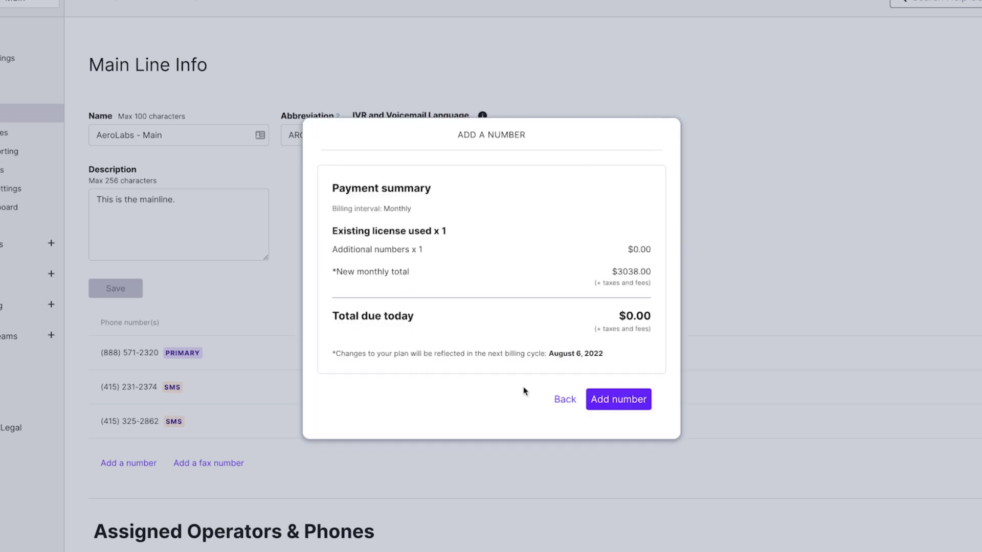
left_click(596, 401)
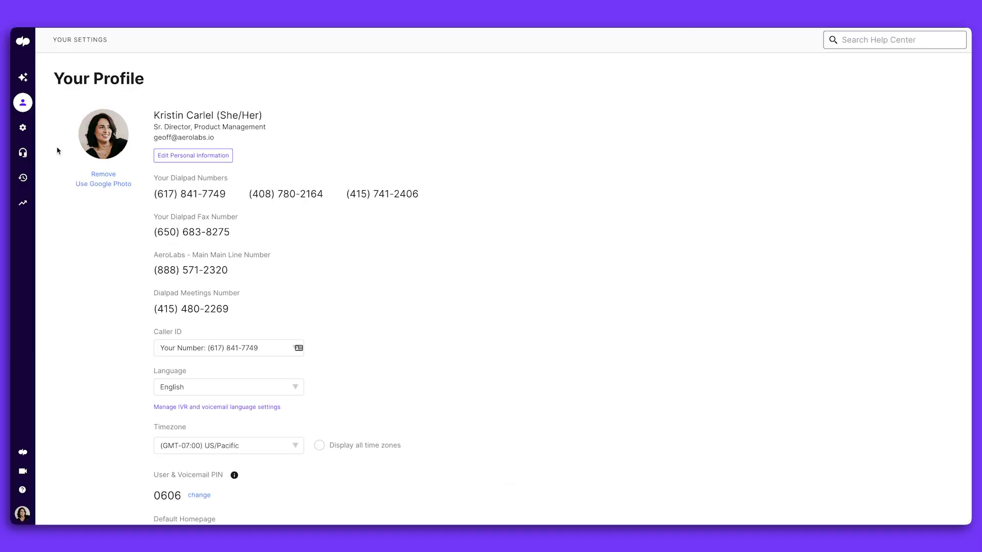
- Start adding a user to the AeroLabs - Main office and select the new team member by searching their first name
left_click(22, 128)
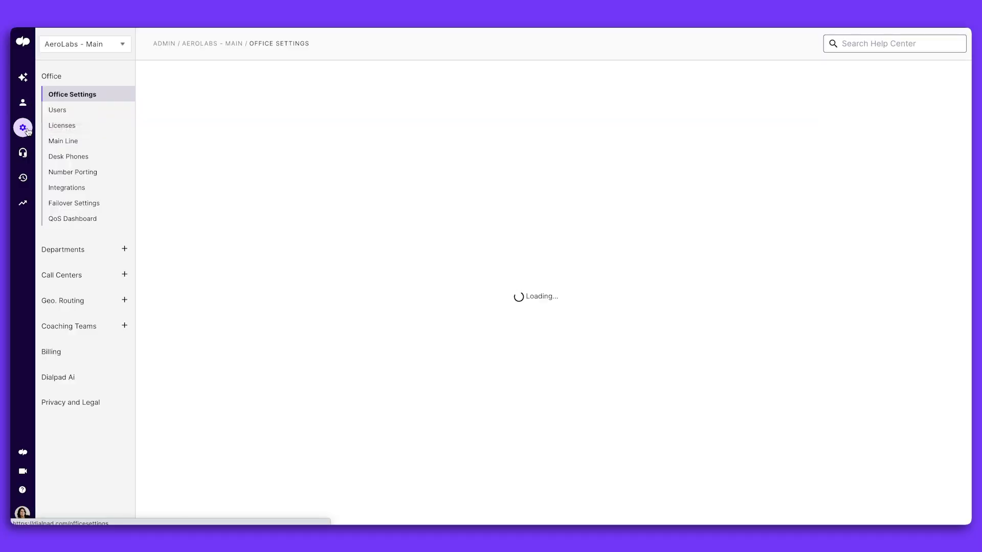
left_click(57, 111)
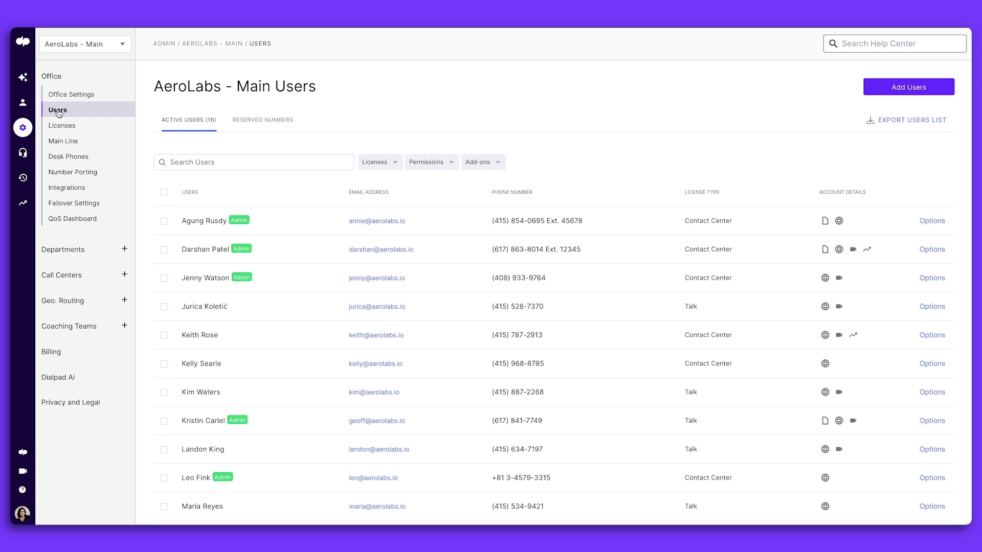
left_click(893, 90)
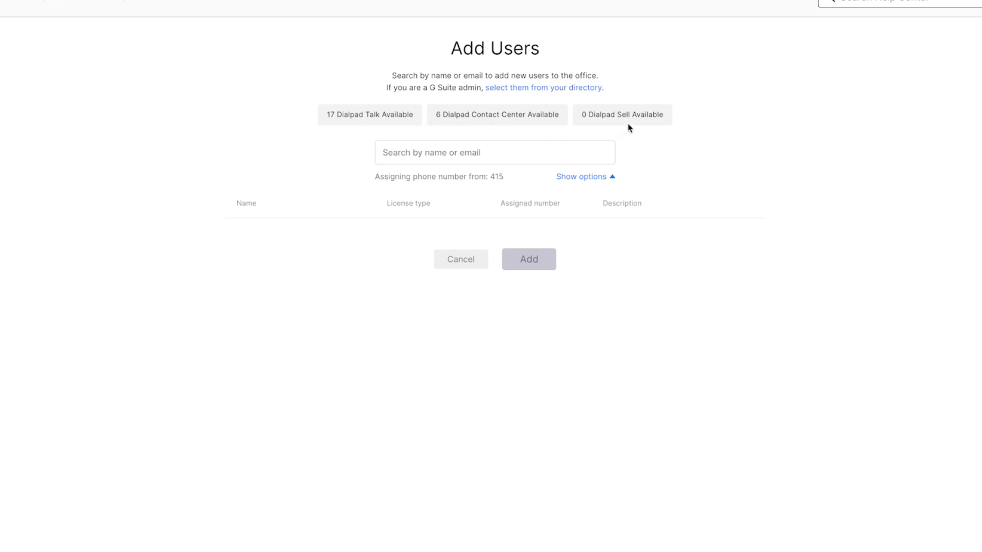
left_click(508, 149)
type("Joseph")
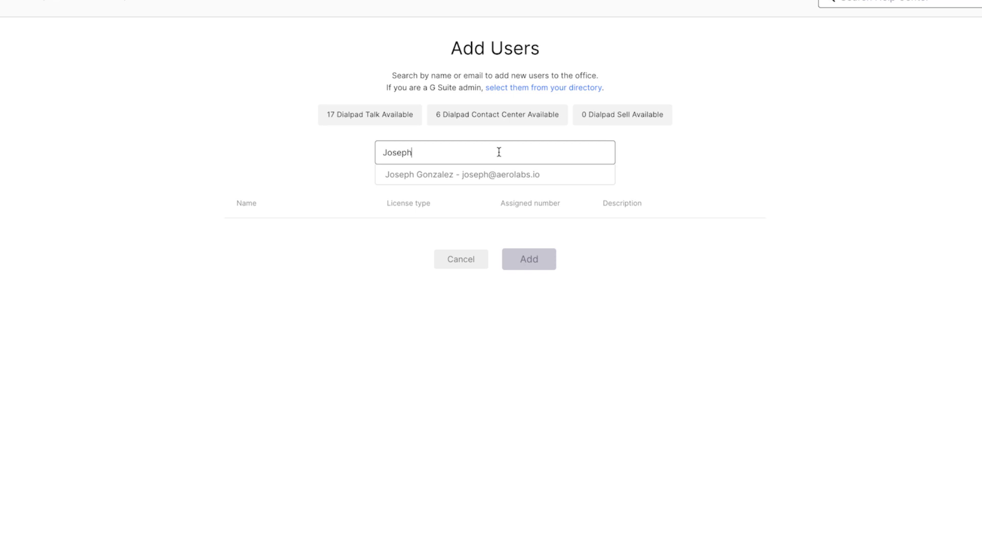
left_click(476, 176)
- Show the number assignment options, set the new user's license type to Dialpad Contact Center, and add the user
left_click(606, 178)
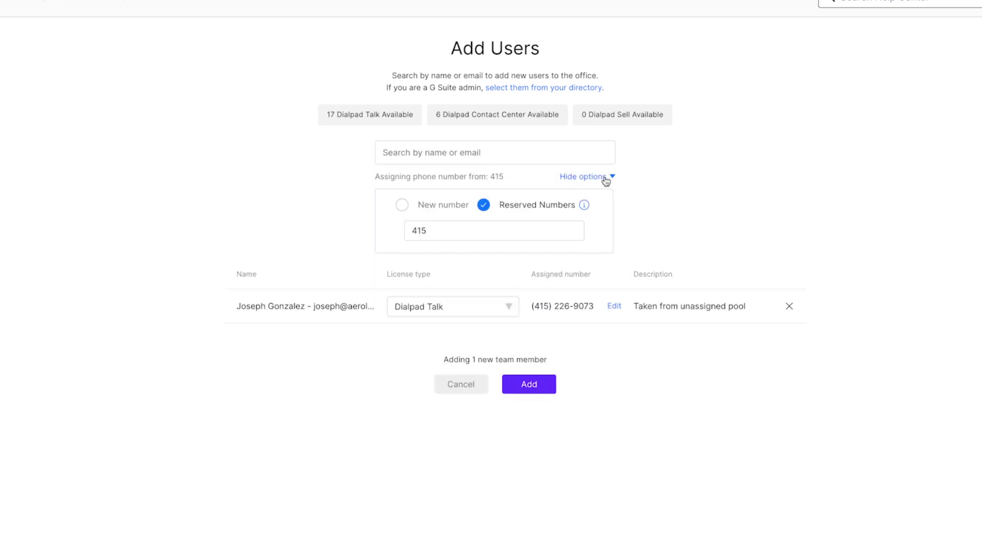
left_click(508, 306)
left_click(490, 341)
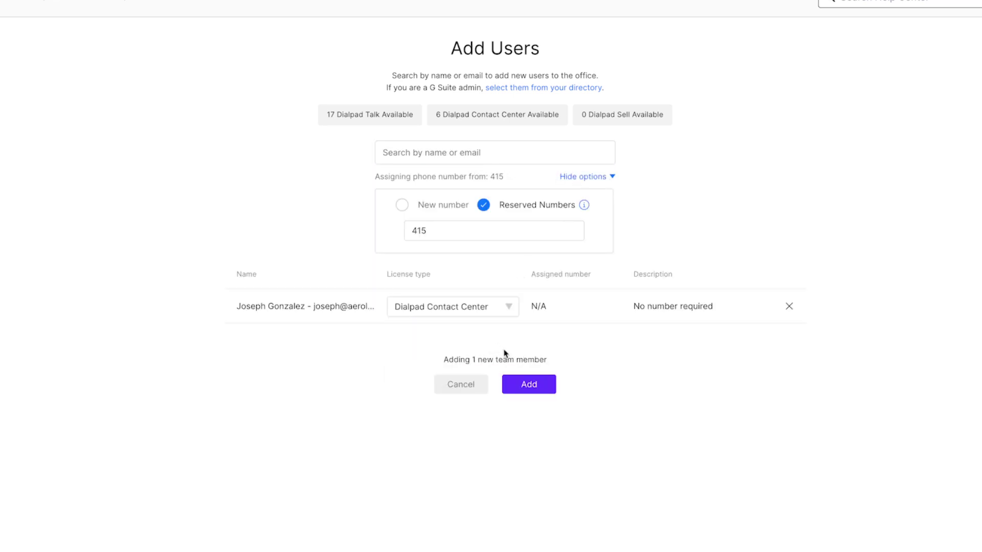
left_click(525, 387)
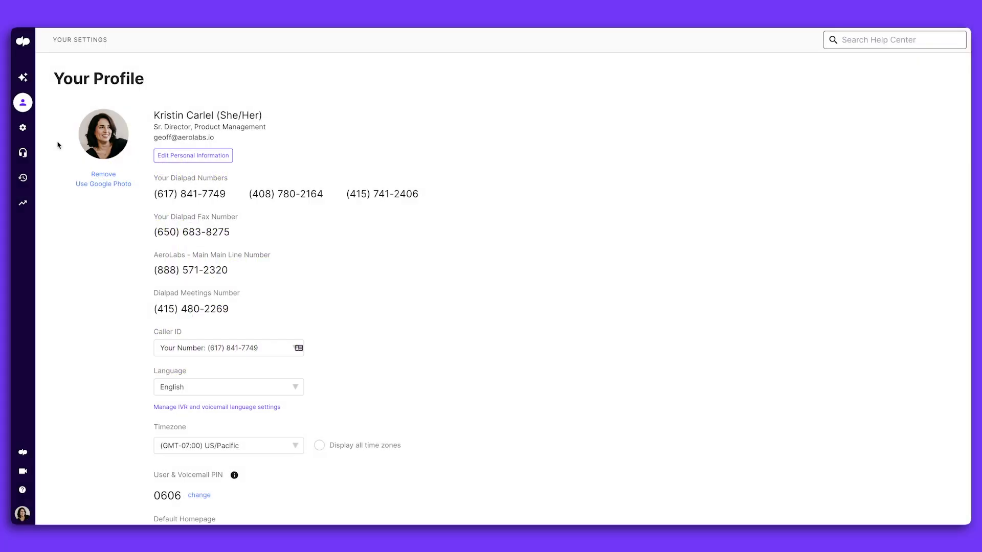
- Add a team member as an office administrator in the Office Settings by searching their first name
left_click(26, 127)
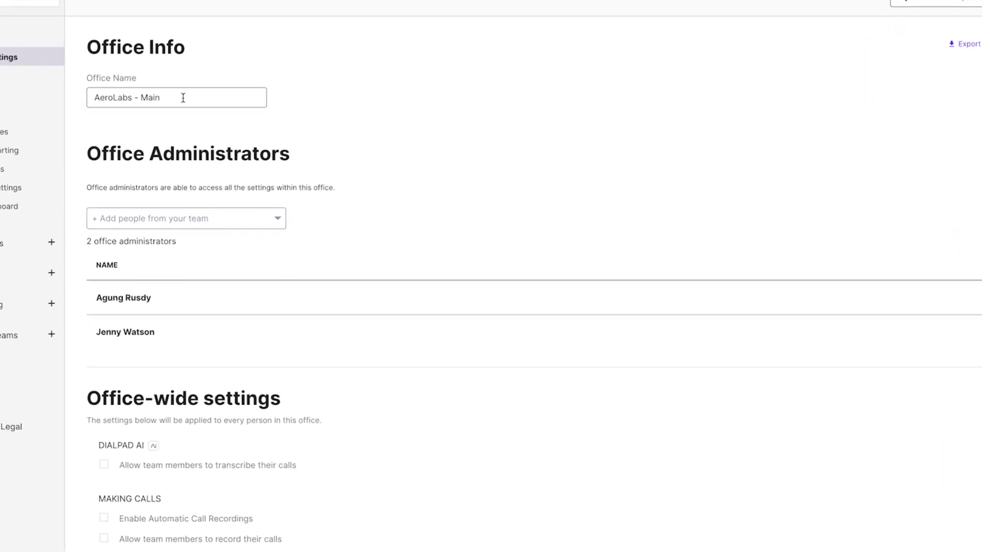
left_click(277, 218)
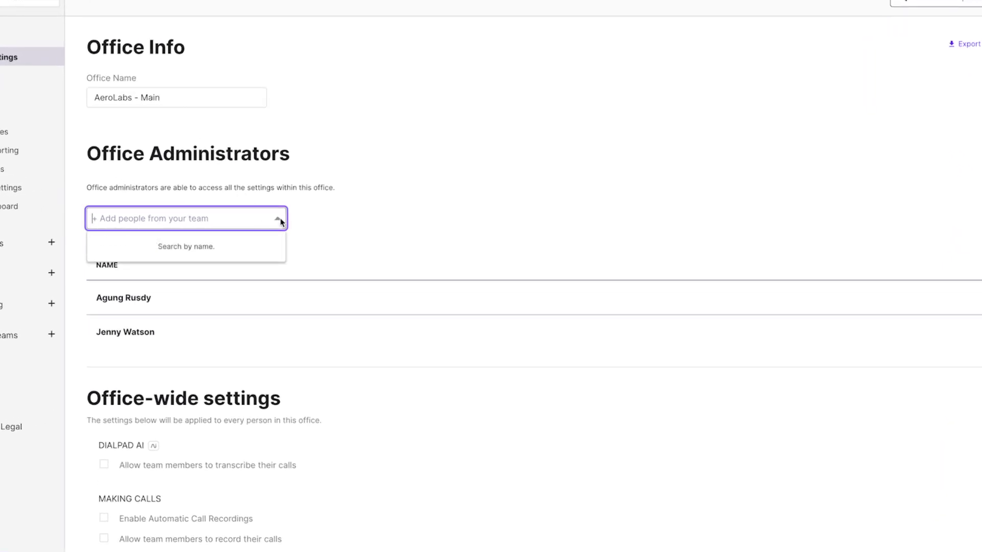
type("Leo")
left_click(167, 245)
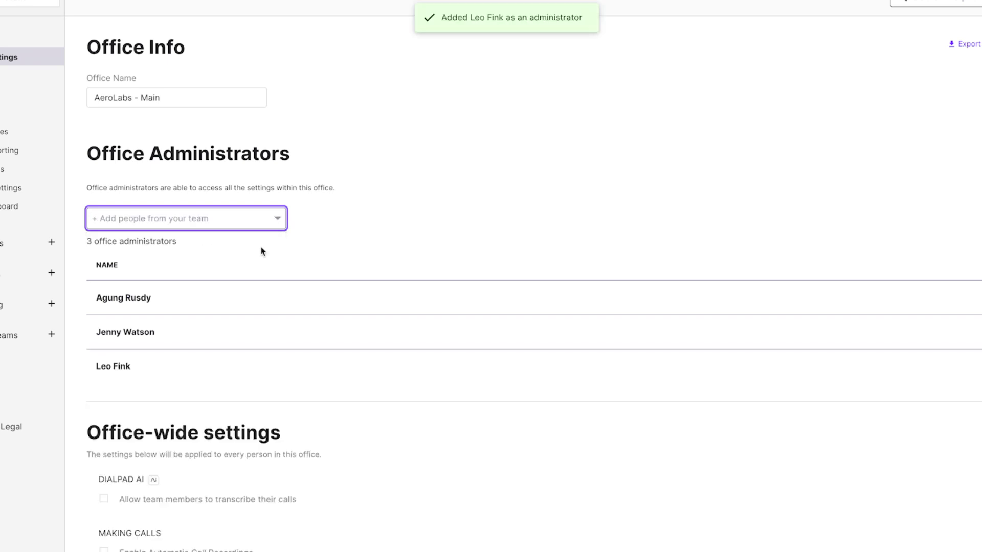
- Allow team members to transcribe their calls in the office-wide Dialpad AI settings and confirm the change
scroll(262, 251, "down", 8)
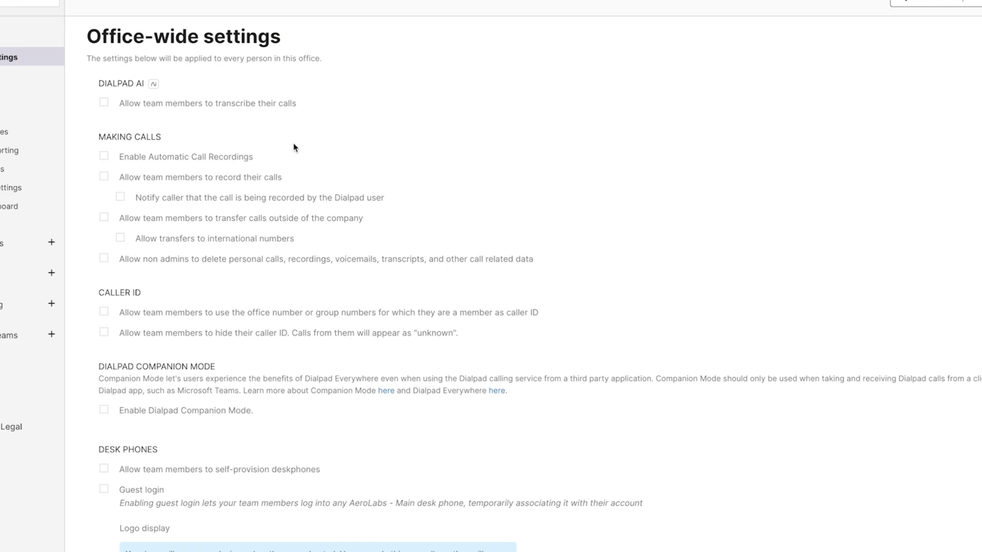
left_click(104, 104)
left_click(415, 283)
left_click(480, 333)
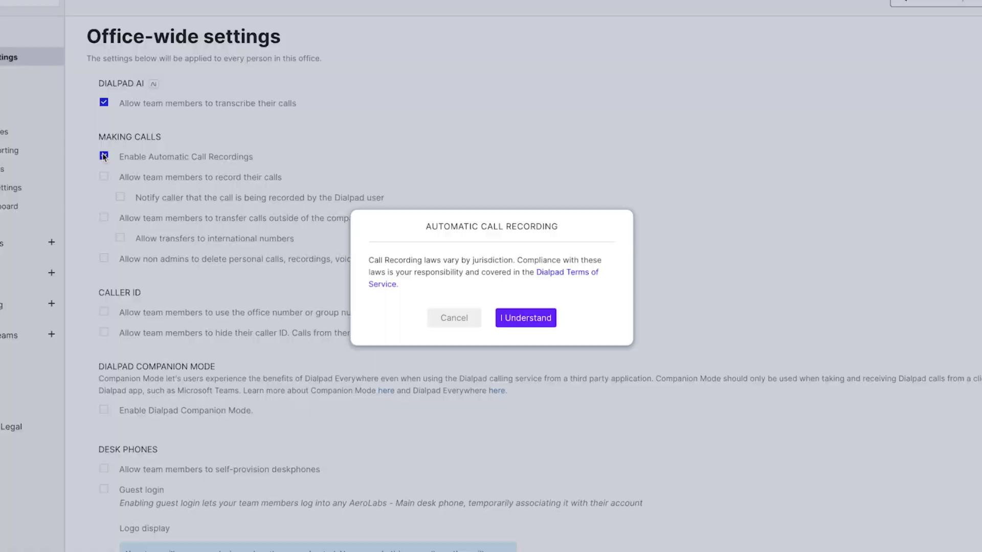
- Enable Automatic Call Recordings, acknowledge the recording law notice, and open the user search for recording exclusions
left_click(104, 156)
left_click(511, 319)
left_click(310, 203)
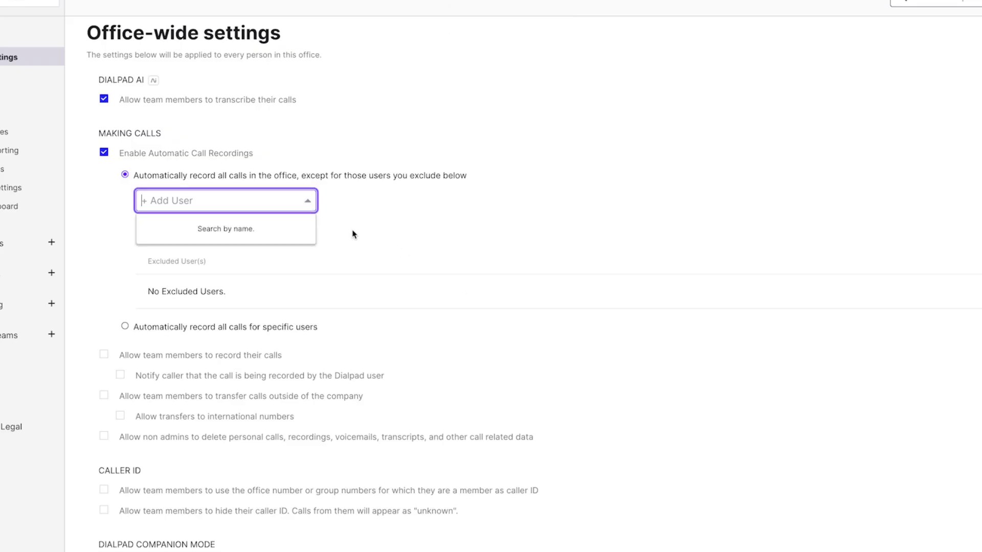
- Allow team members to use the office or group numbers as caller ID and to hide their caller ID
scroll(352, 234, "down", 8)
left_click(105, 55)
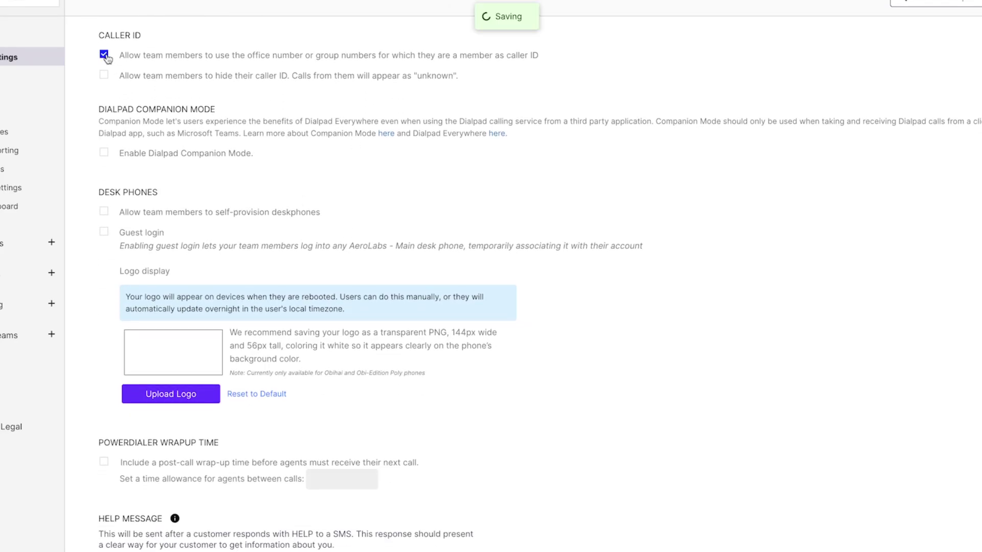
left_click(105, 75)
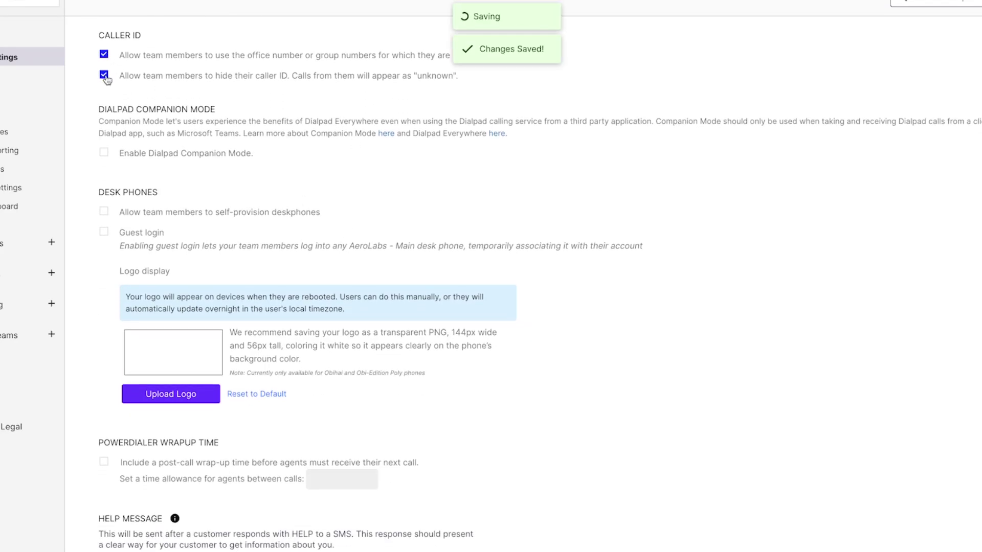
- Enable Dialpad Companion Mode, and allow self-provisioning and guest login for desk phones
left_click(104, 152)
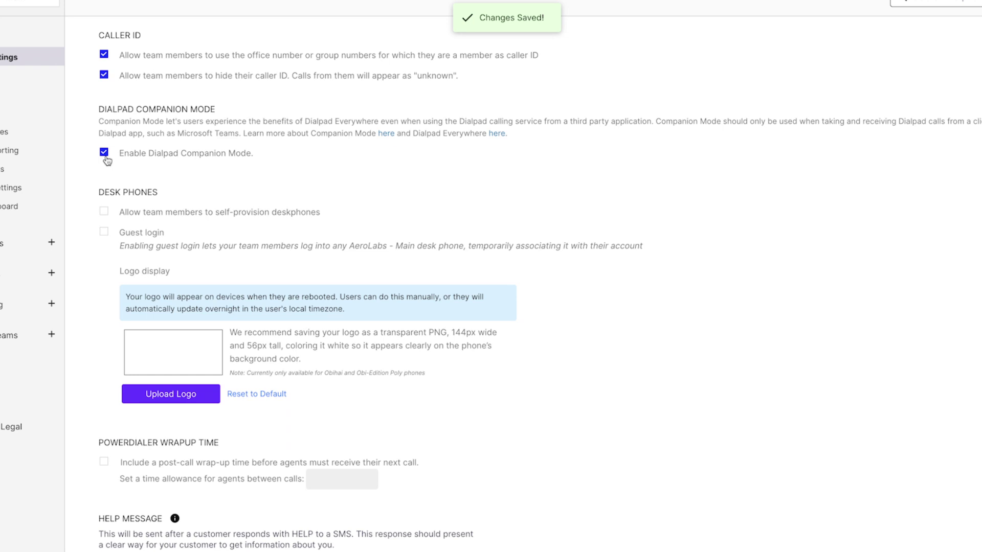
left_click(105, 212)
left_click(104, 232)
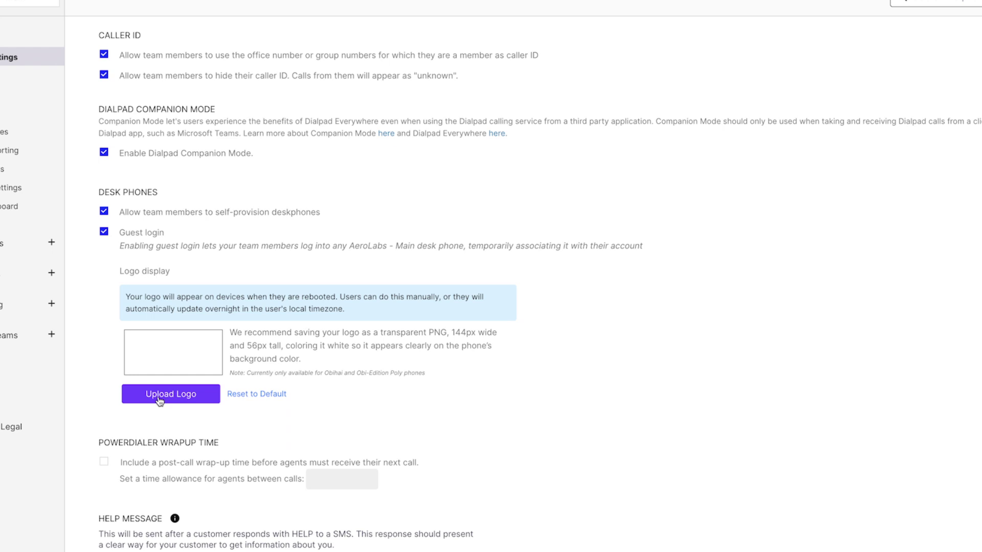
- Start a new executive-assistant pair in the office settings and select the executive
scroll(158, 401, "down", 10)
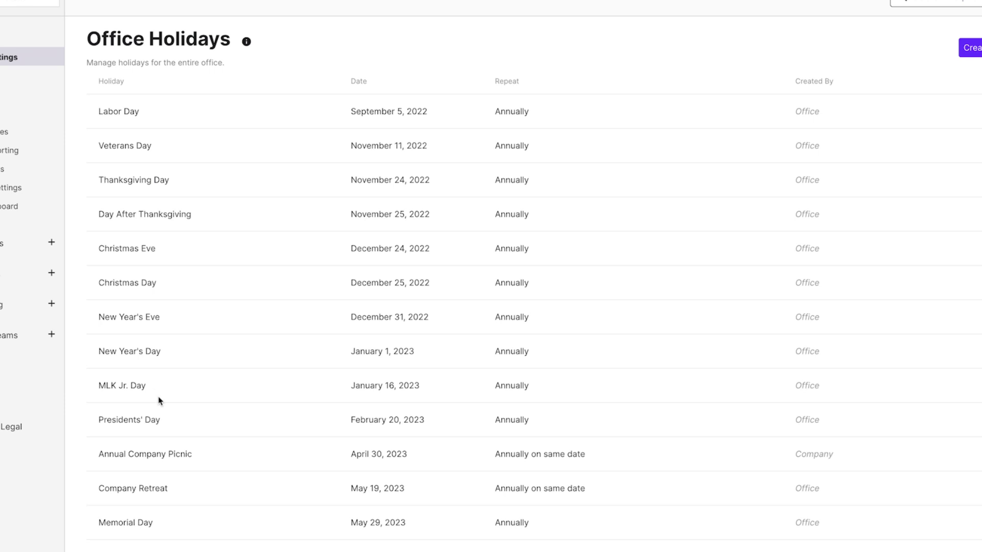
scroll(452, 323, "down", 7)
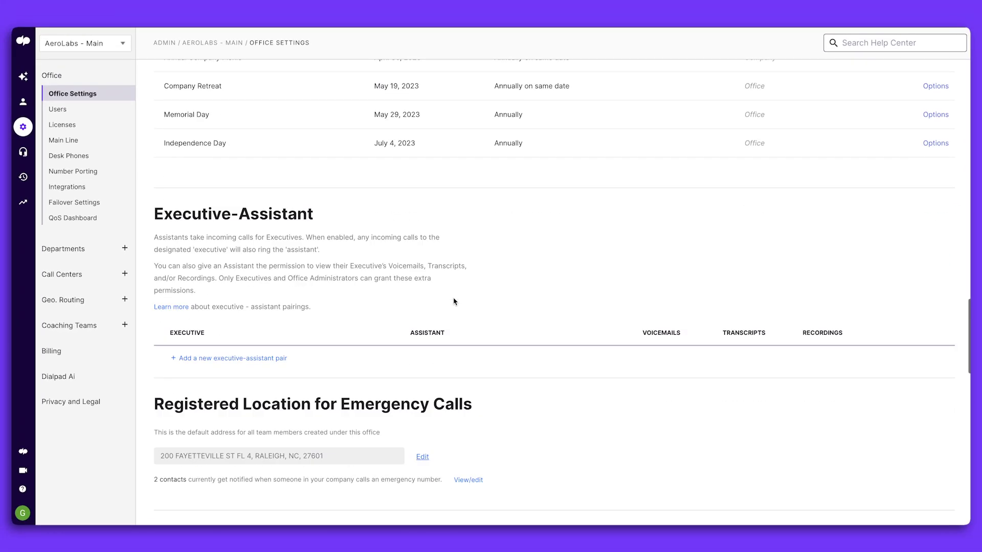
scroll(453, 301, "down", 3)
left_click(230, 224)
left_click(314, 224)
type("Leo")
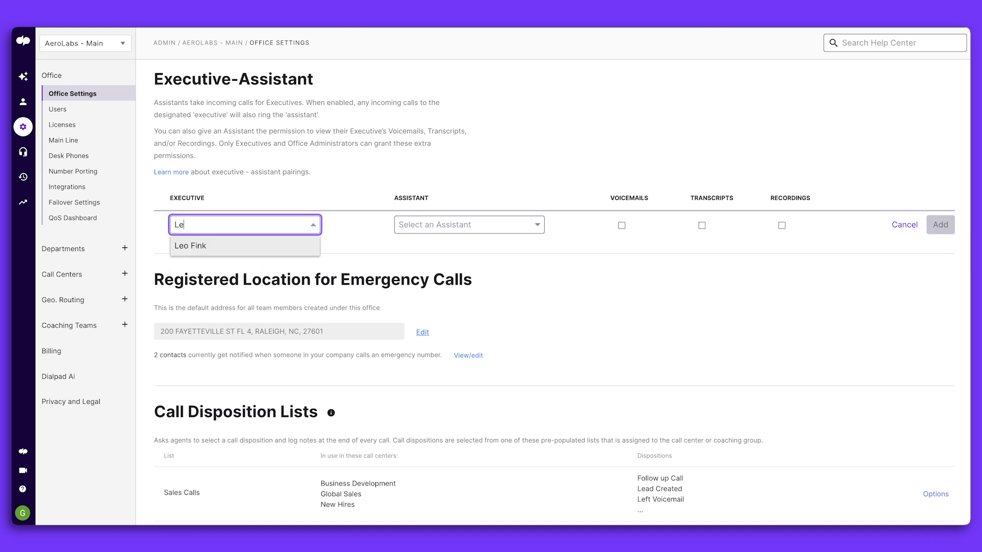
left_click(281, 253)
- Choose the assistant for the pair and grant access to the executive's voicemails, transcripts and recordings
left_click(488, 224)
type("Jos")
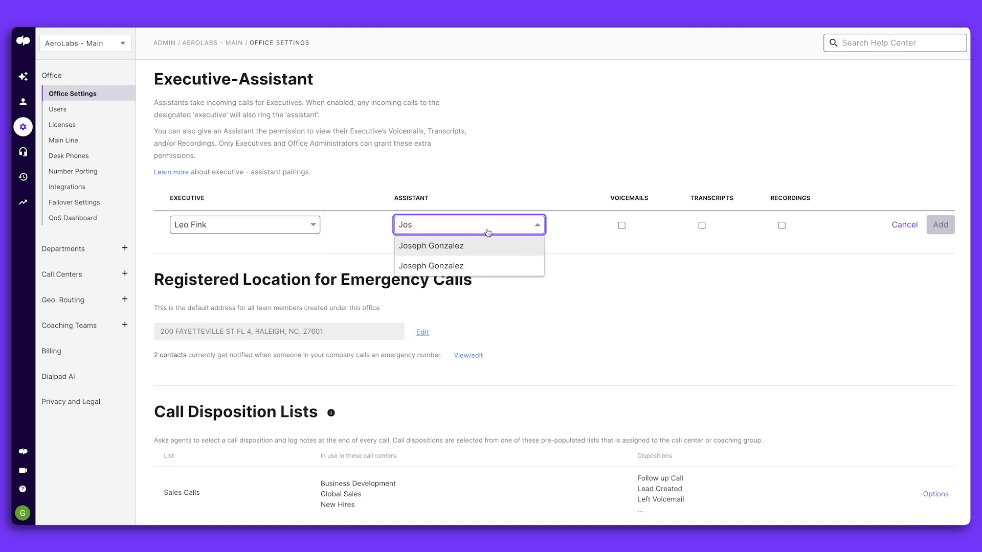
left_click(460, 247)
left_click(621, 226)
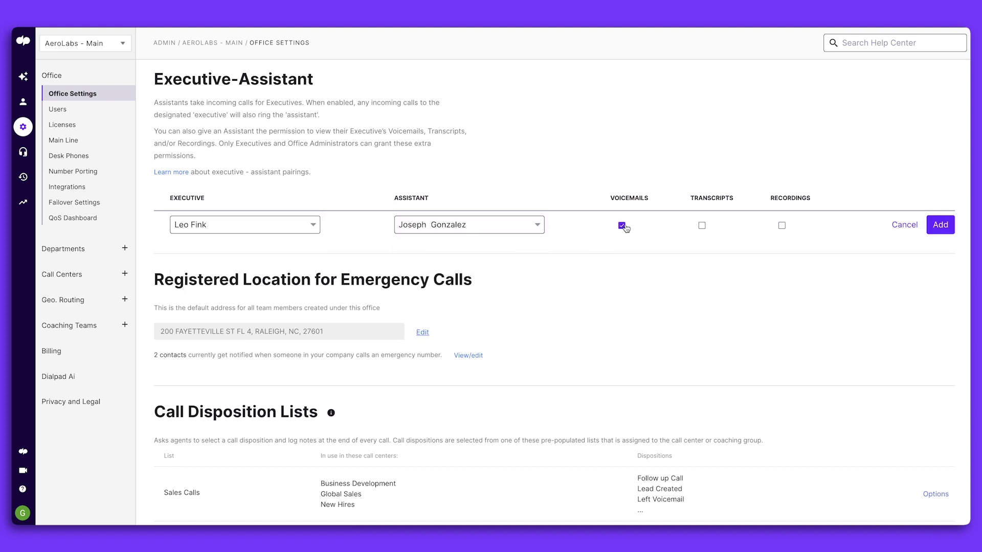
left_click(702, 226)
- Review the registered emergency location's address fields without editing them, and view the emergency notification contacts
left_click(420, 333)
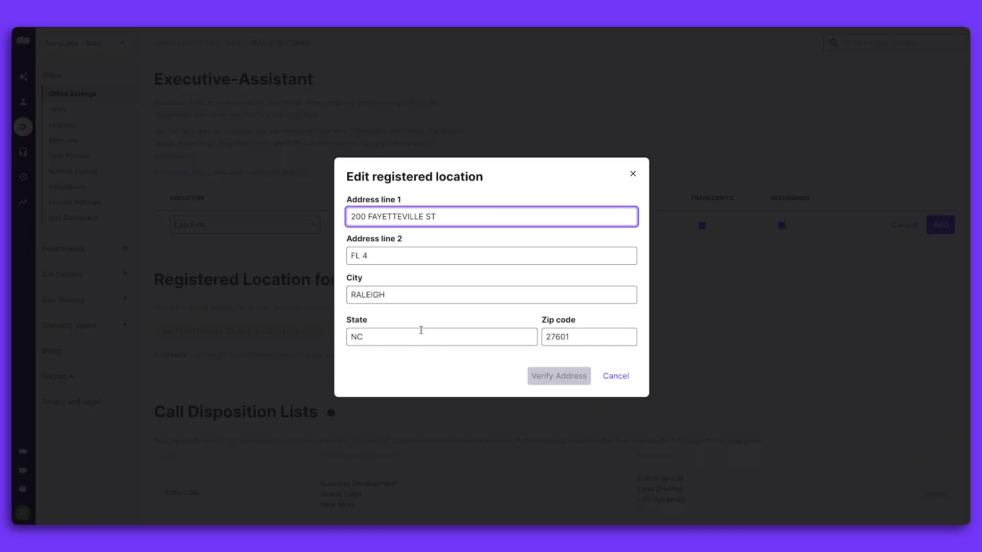
key("Tab")
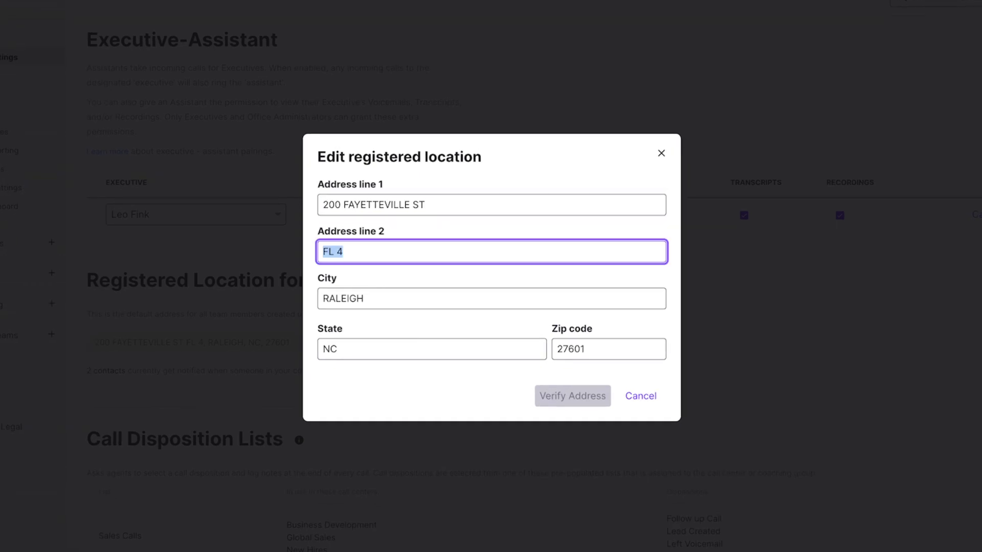
key("Tab")
key("Tab")
key("Tab")
left_click(639, 395)
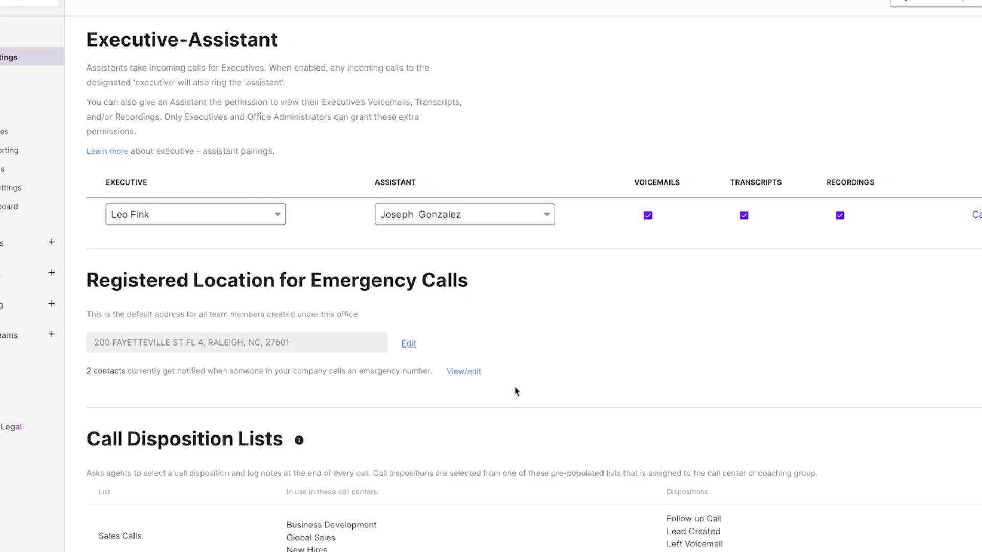
left_click(466, 371)
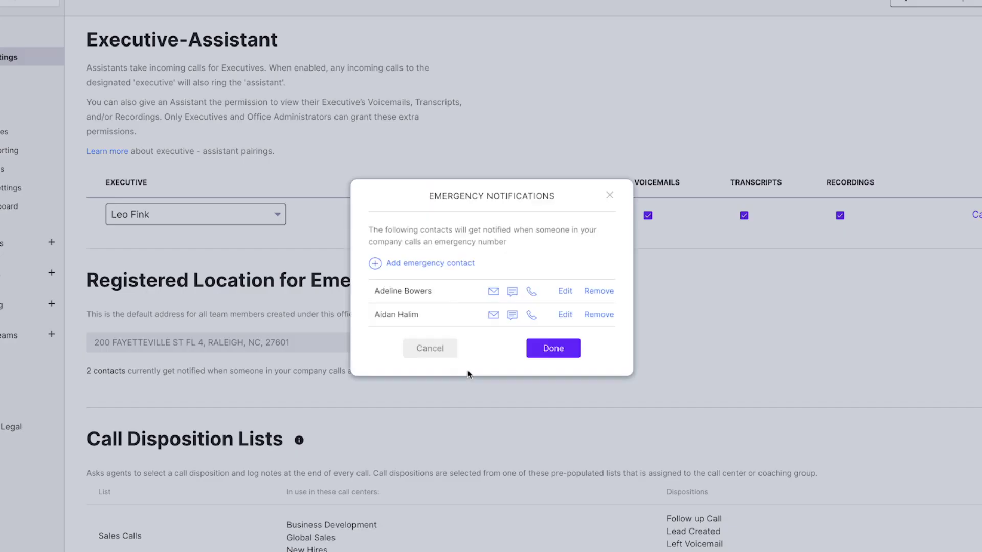
left_click(537, 348)
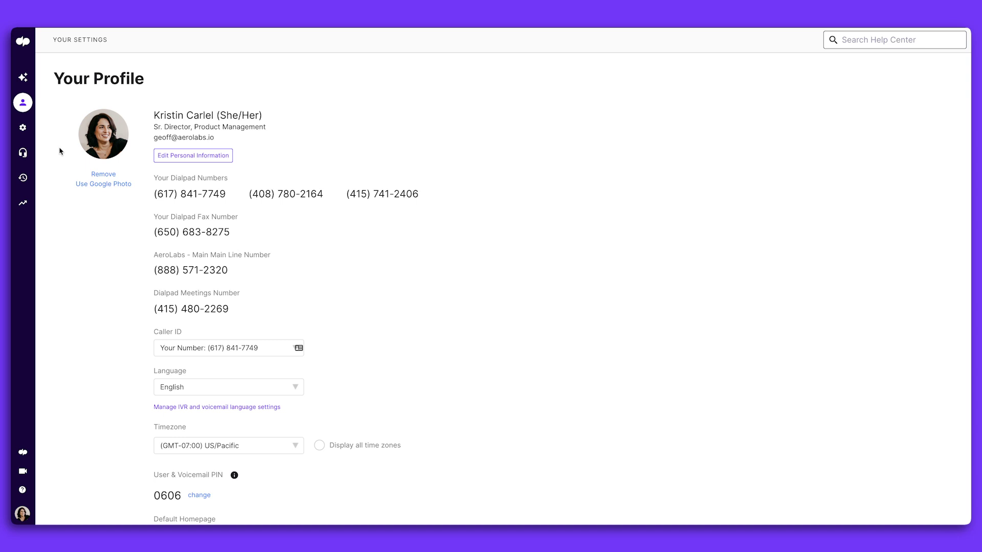
- Open the Accounting department's admin settings and review its name, abbreviation and IVR and voicemail language options
left_click(22, 127)
left_click(57, 249)
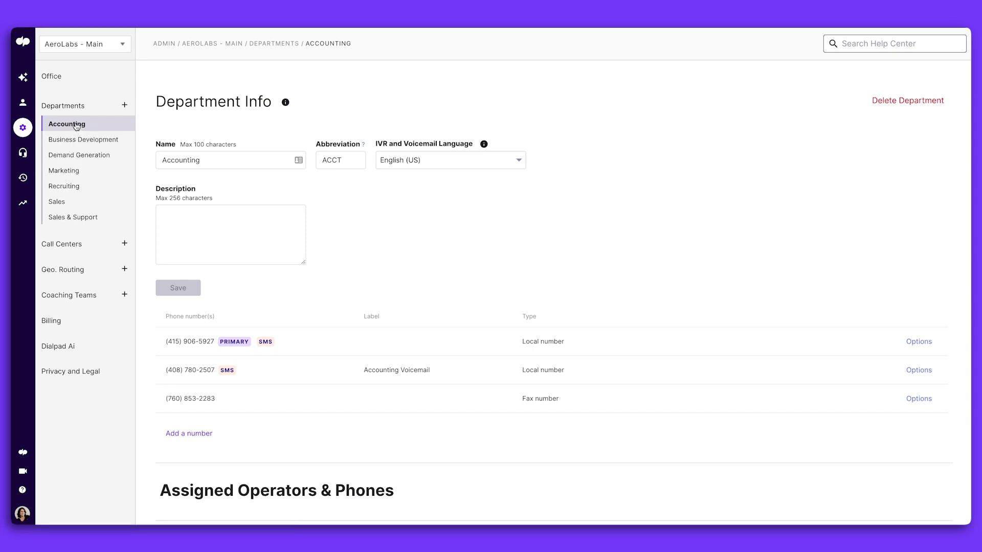
left_click(219, 159)
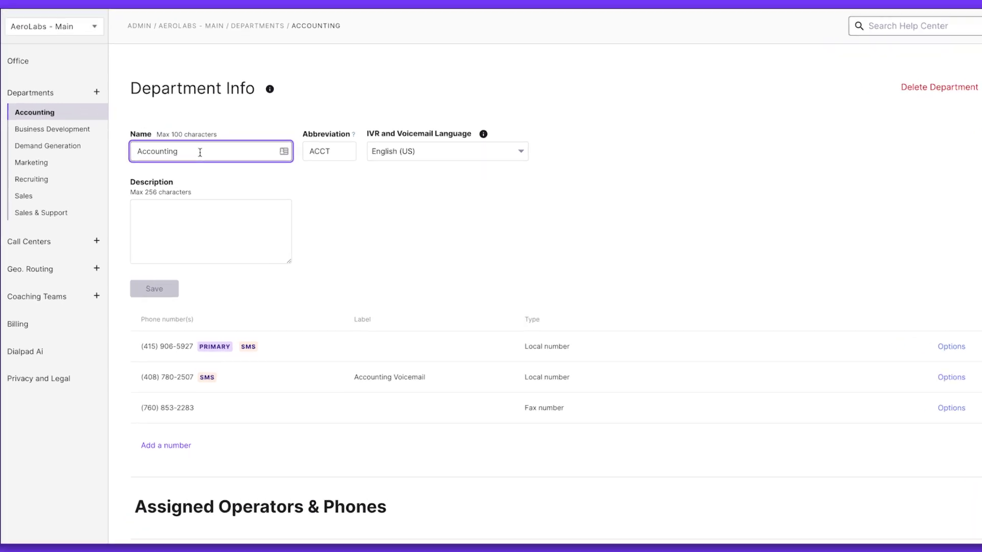
left_click(321, 150)
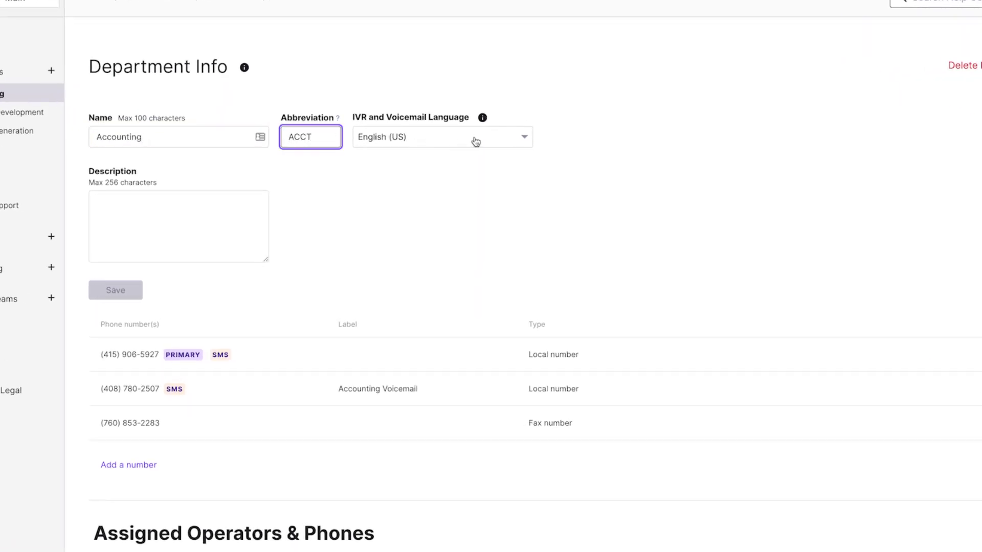
left_click(524, 138)
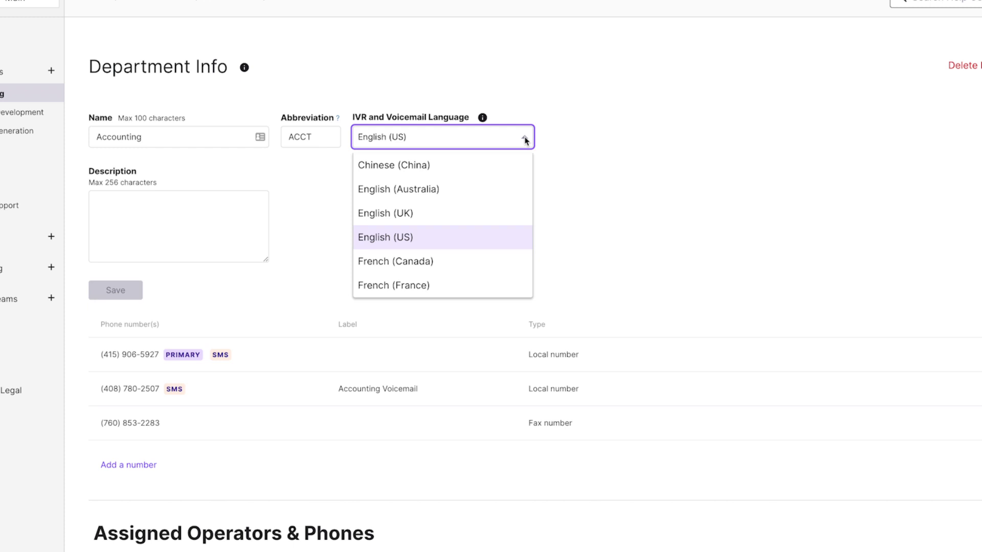
left_click(550, 138)
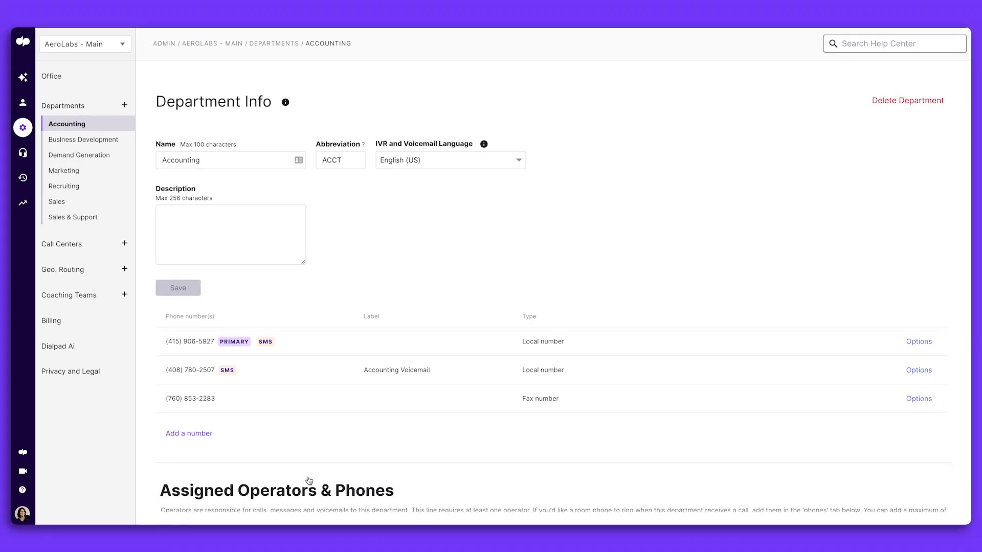
- Review the Accounting department's assigned phones, business hours, call routing and holiday hours
scroll(308, 481, "down", 6)
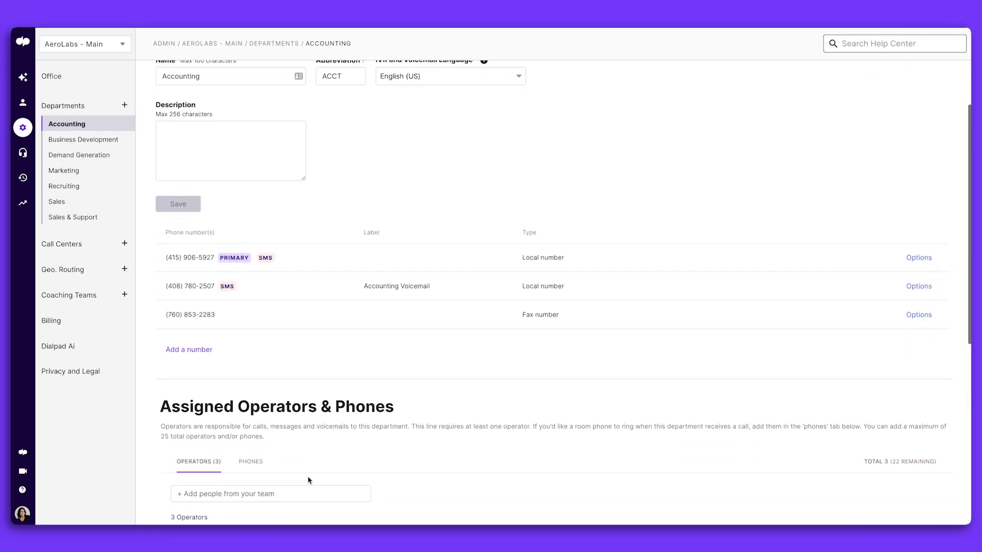
left_click(257, 215)
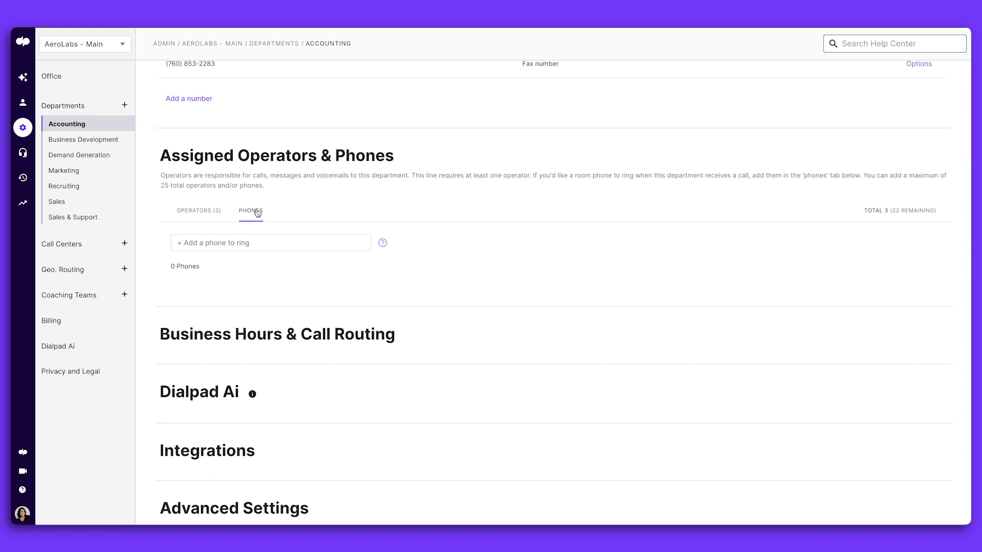
left_click(256, 315)
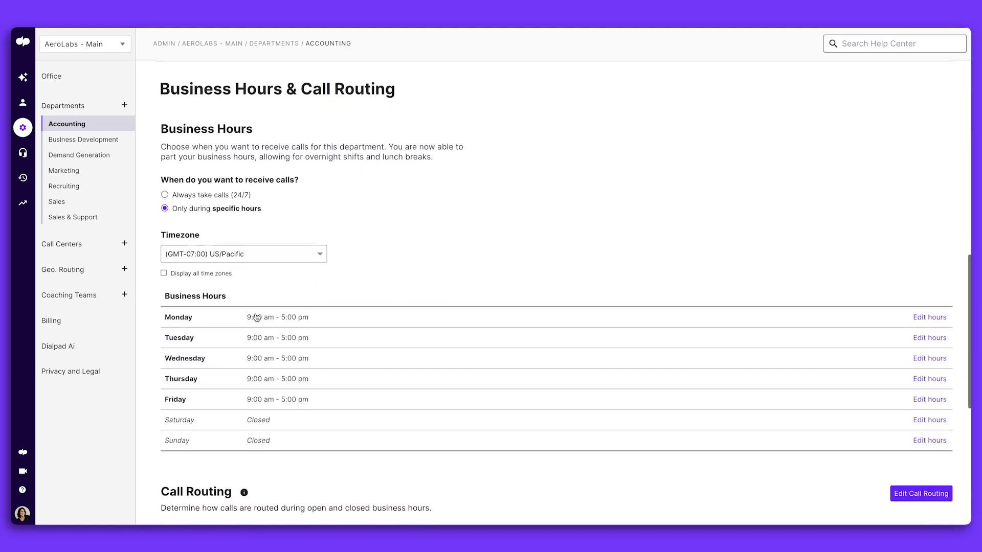
scroll(261, 281, "down", 6)
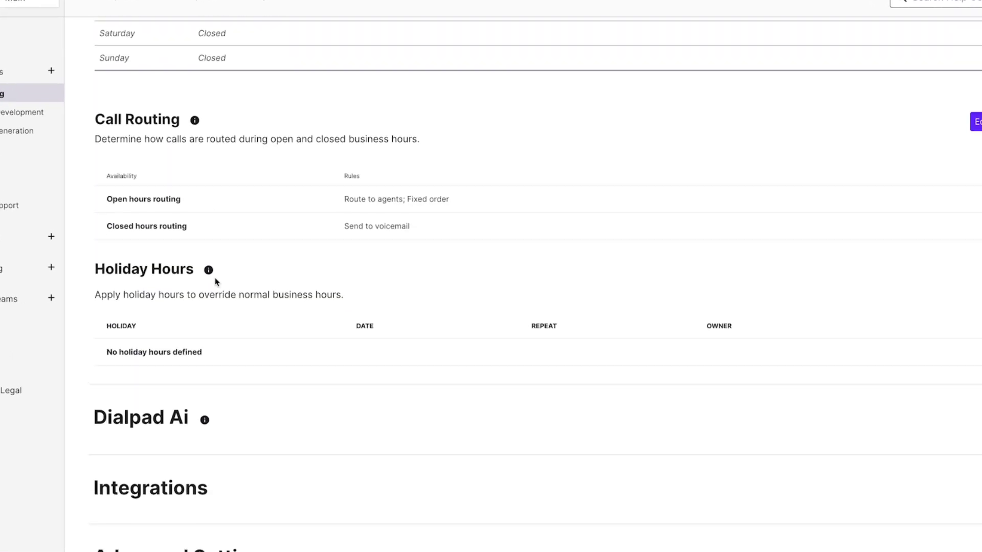
scroll(215, 282, "down", 1)
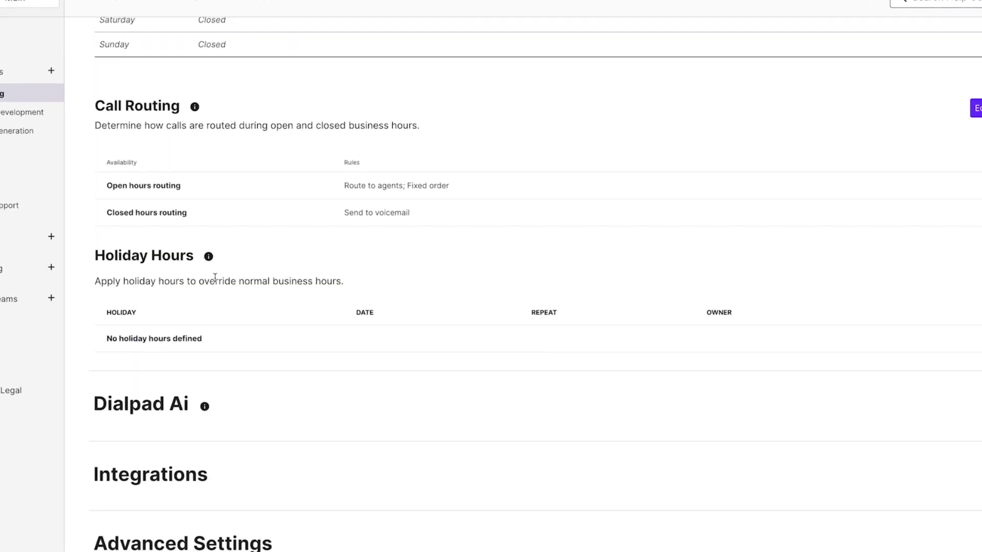
- Review the Accounting department's Dialpad Ai, Integrations and Advanced Settings sections
left_click(246, 408)
scroll(248, 407, "down", 3)
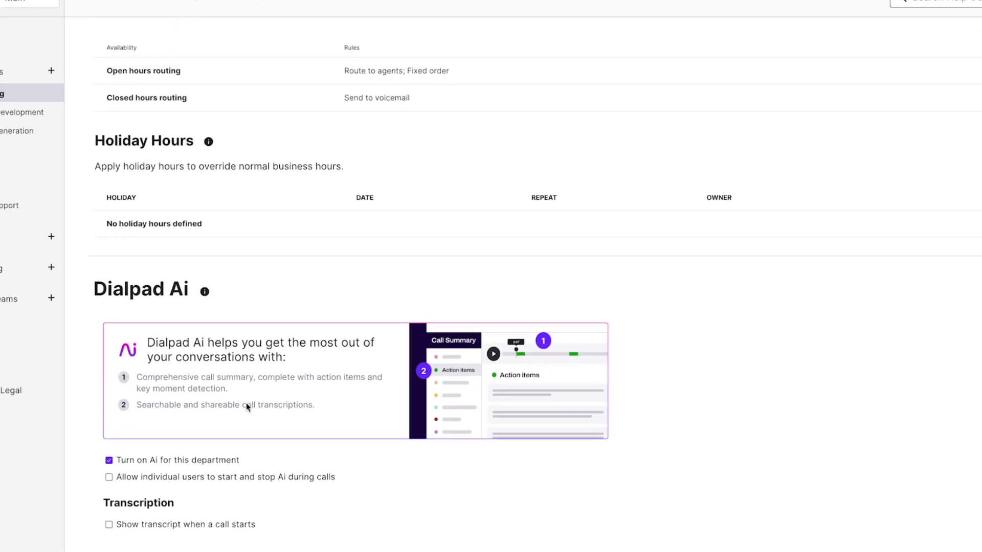
scroll(248, 407, "down", 3)
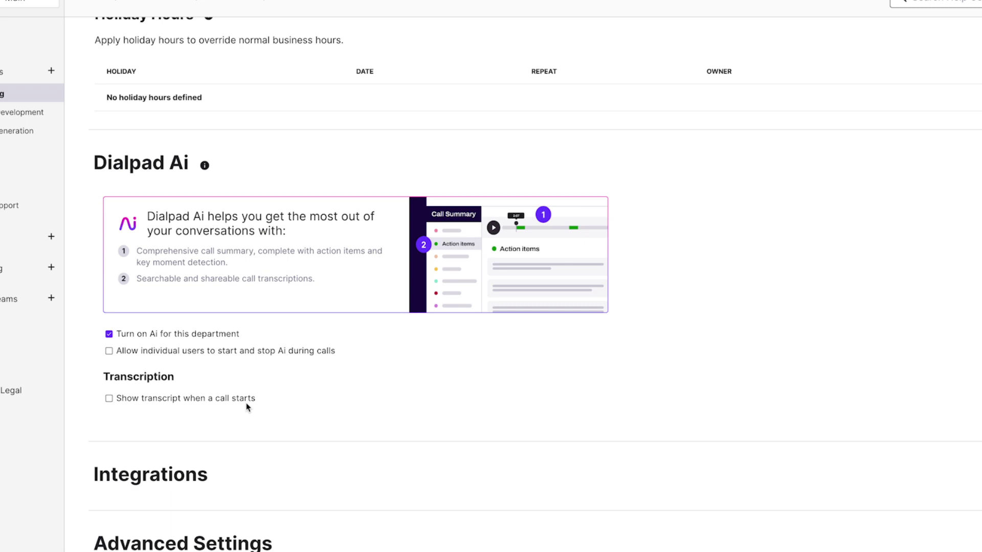
left_click(237, 467)
scroll(237, 468, "down", 5)
scroll(237, 474, "down", 1)
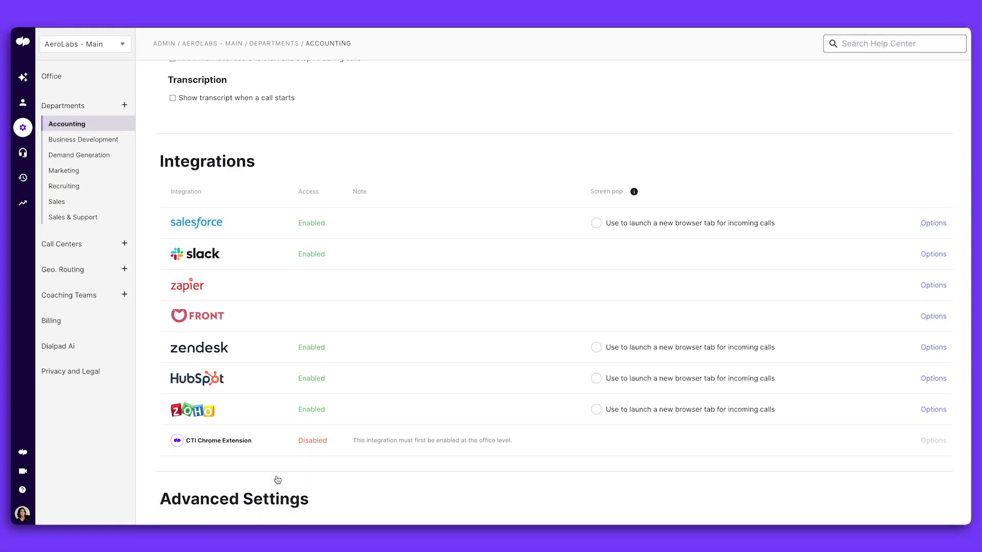
scroll(277, 480, "down", 8)
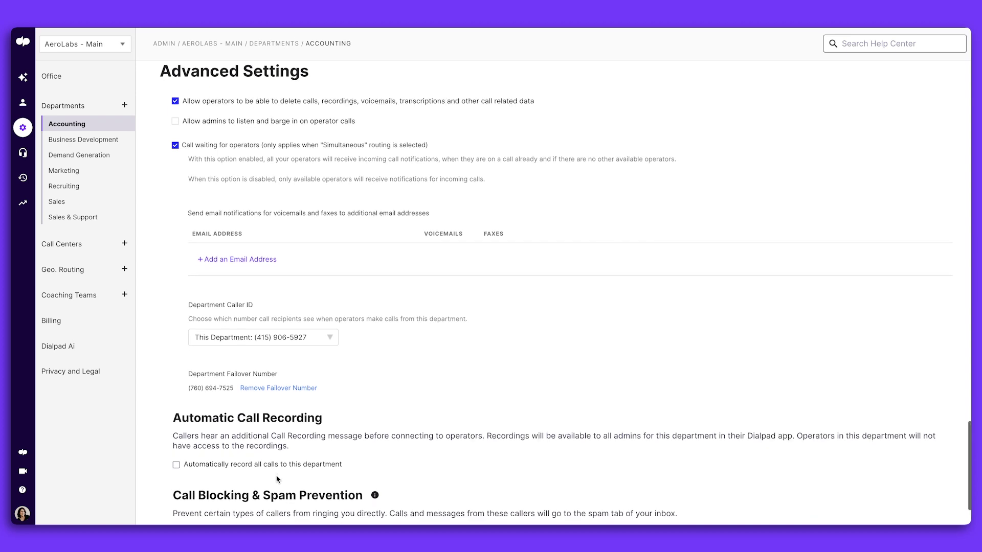
scroll(277, 479, "down", 2)
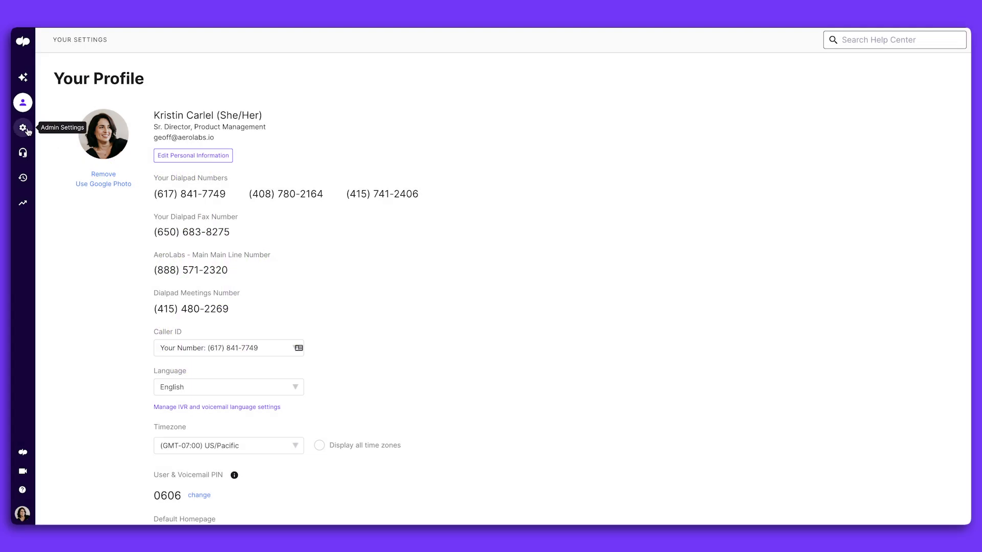
- Preview the Pricing Inquiry Real Time Assist card in the office's Dialpad Ai settings and inspect its editable fields
left_click(24, 127)
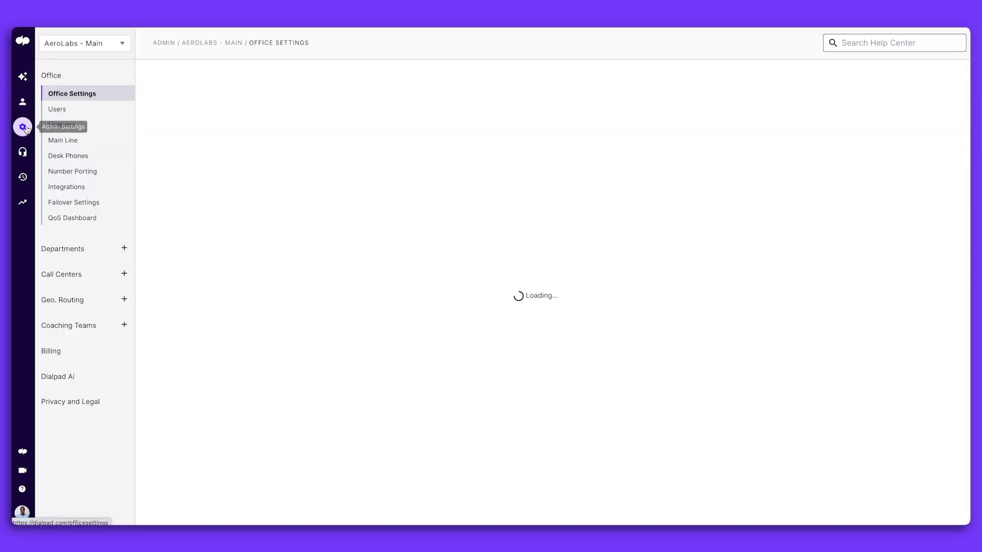
left_click(58, 377)
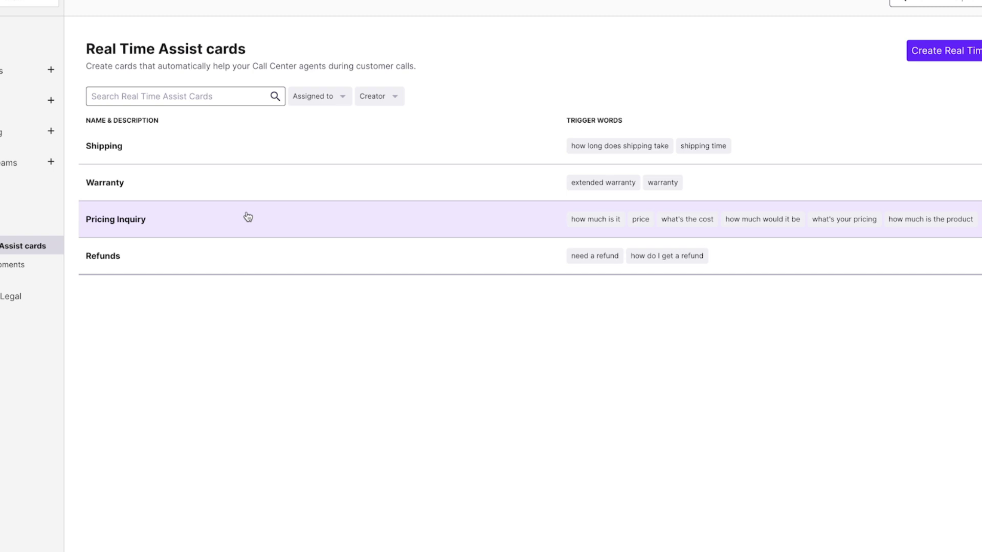
left_click(248, 217)
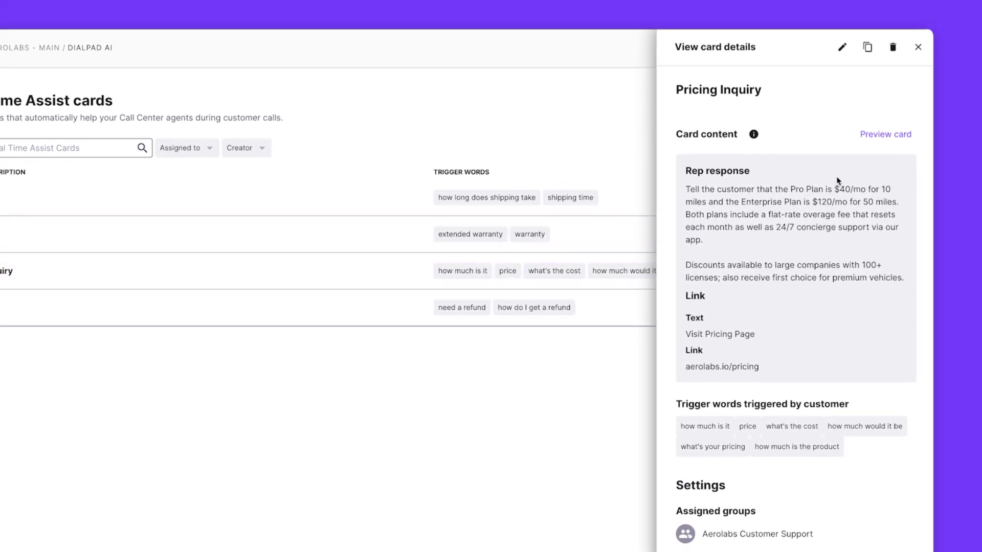
left_click(883, 139)
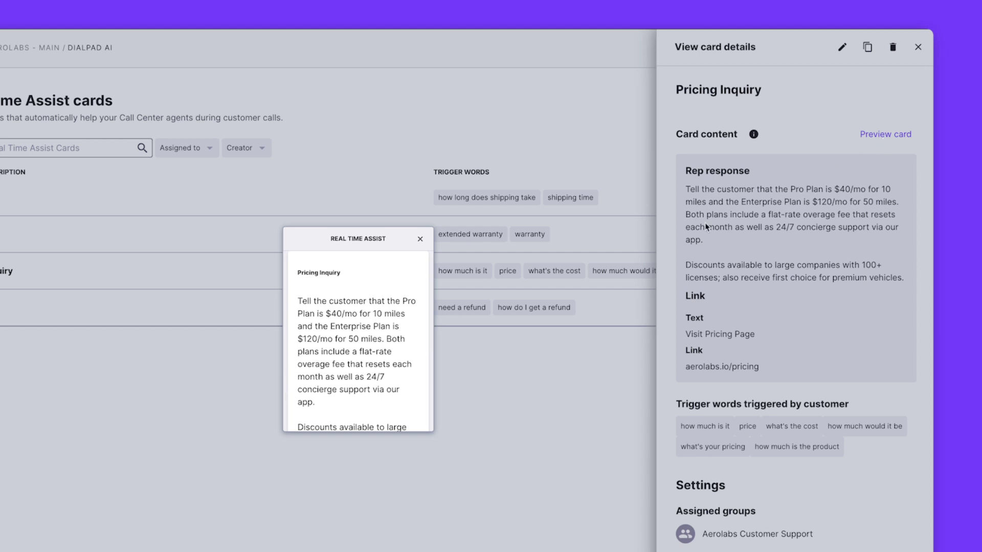
scroll(413, 359, "down", 3)
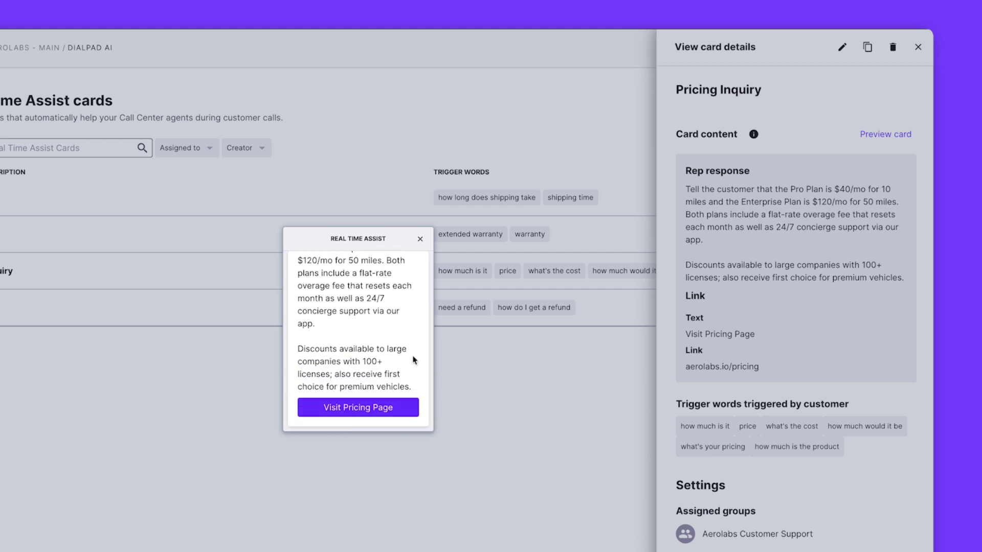
left_click(420, 239)
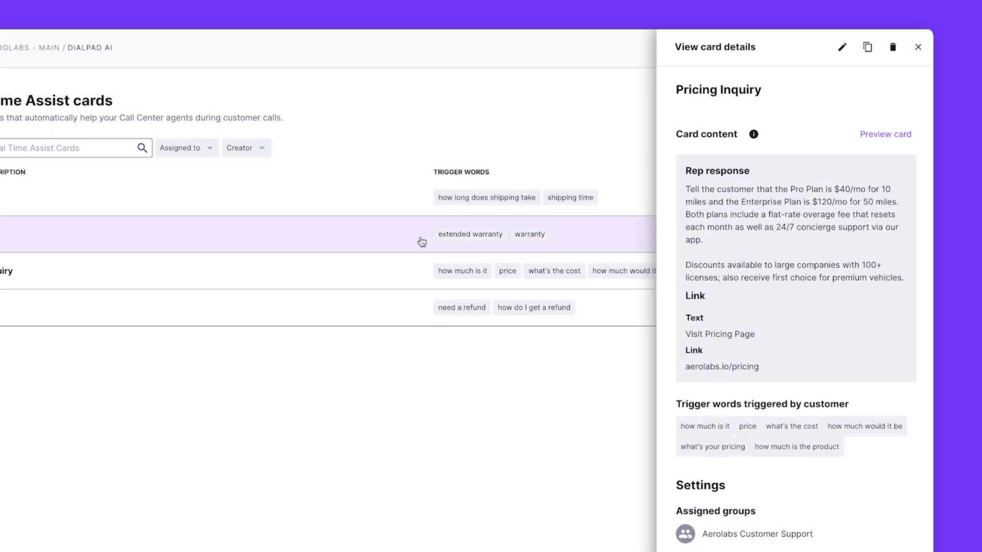
left_click(841, 47)
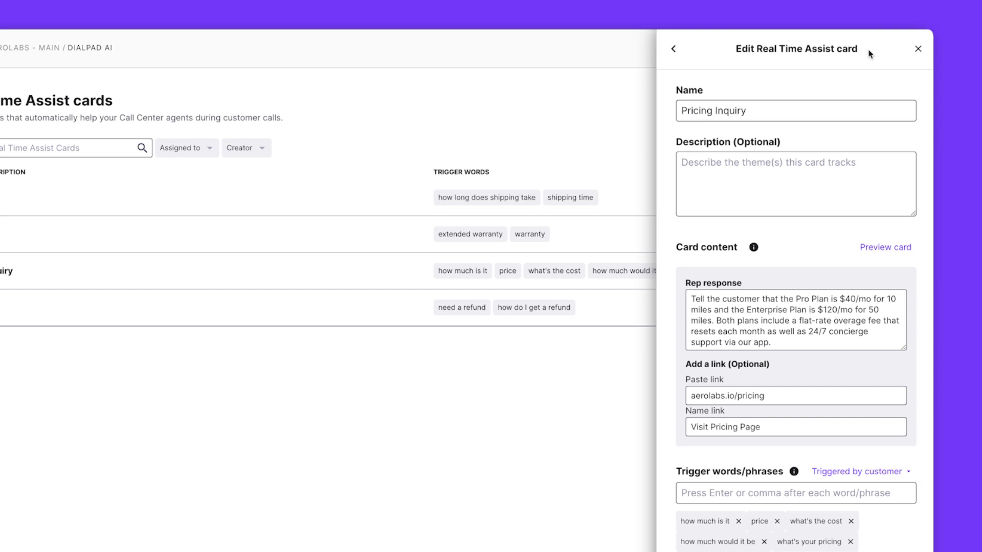
left_click(918, 48)
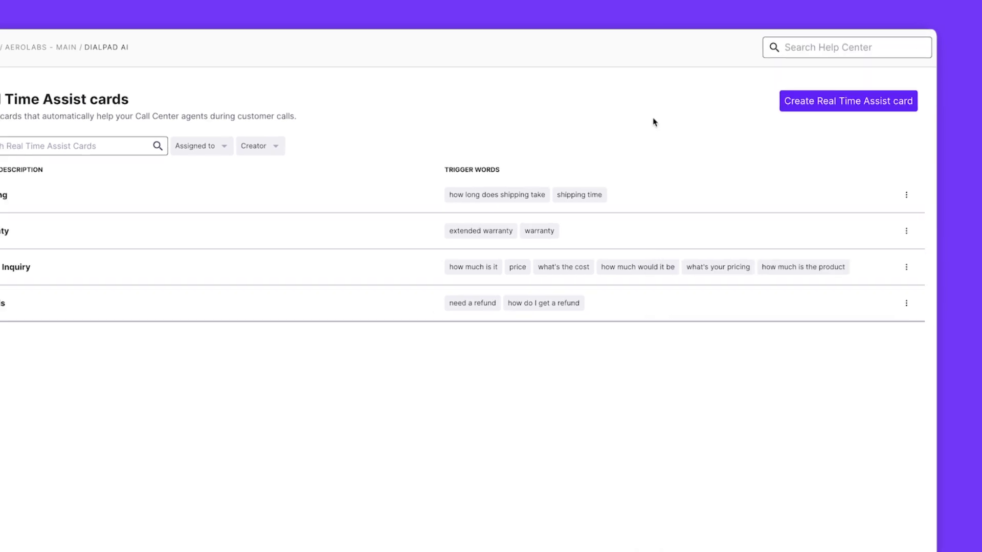
- Open the office's Custom Moments and view the details of the Manager Attention moment
left_click(92, 266)
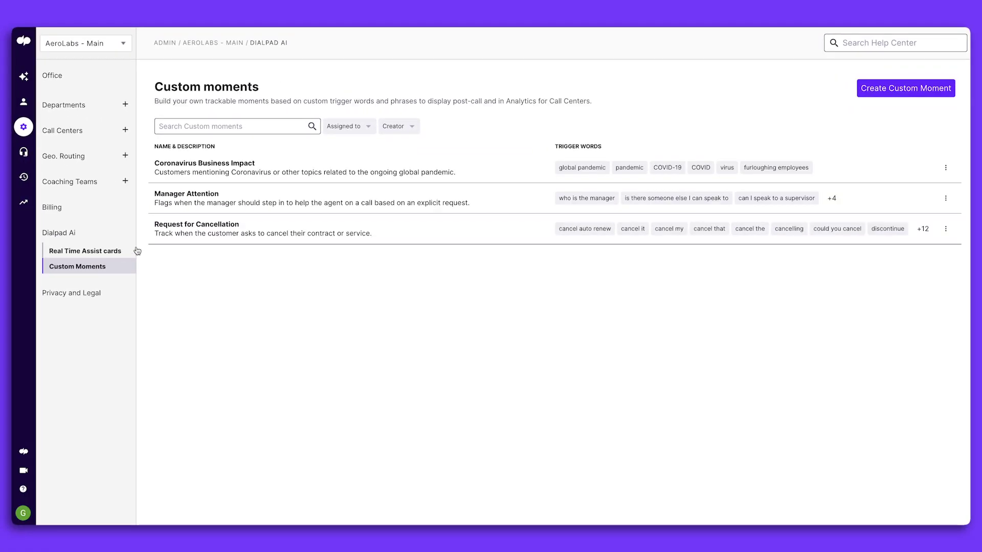
left_click(498, 198)
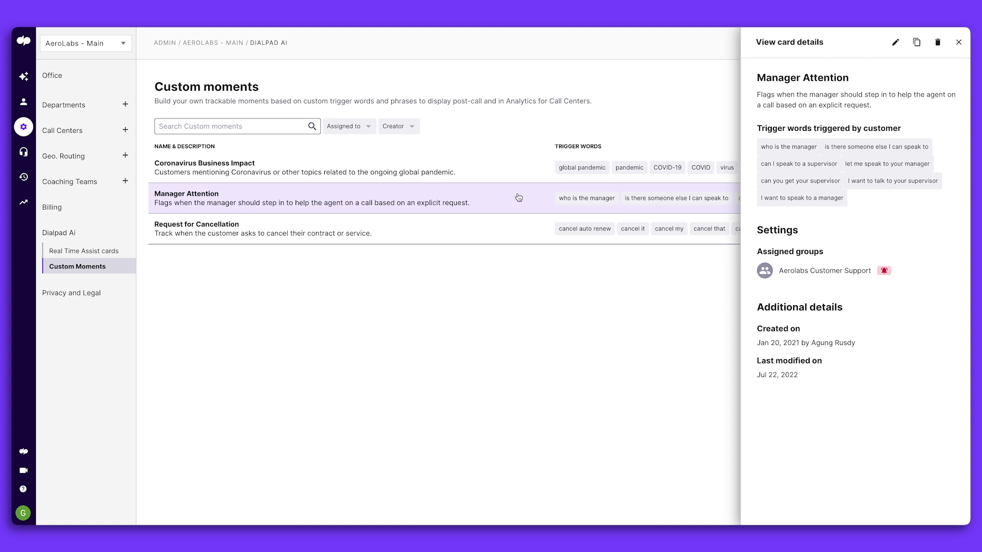
- Edit the Manager Attention moment and enter the customer trigger phrase "I need to speak with a manager"
left_click(895, 42)
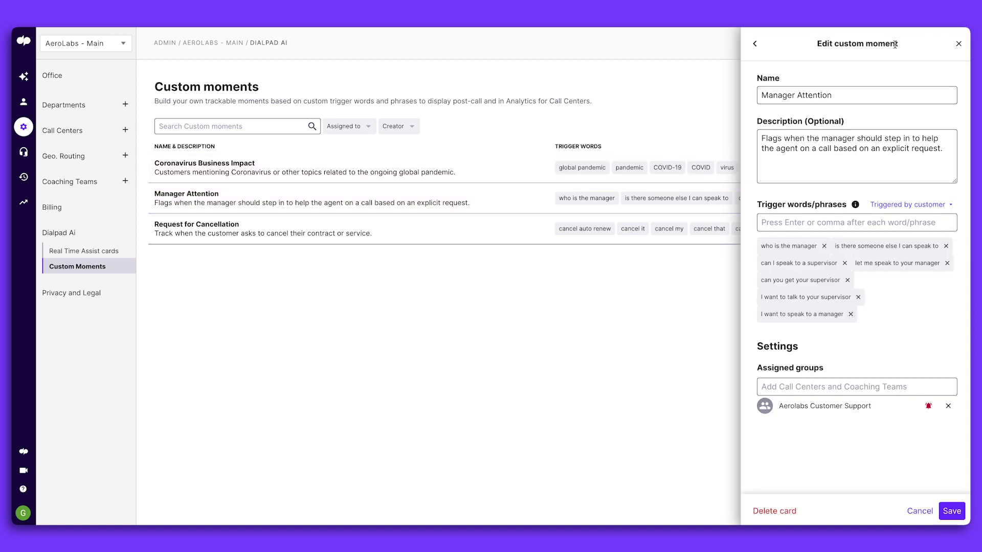
left_click(783, 221)
type("I need to spe")
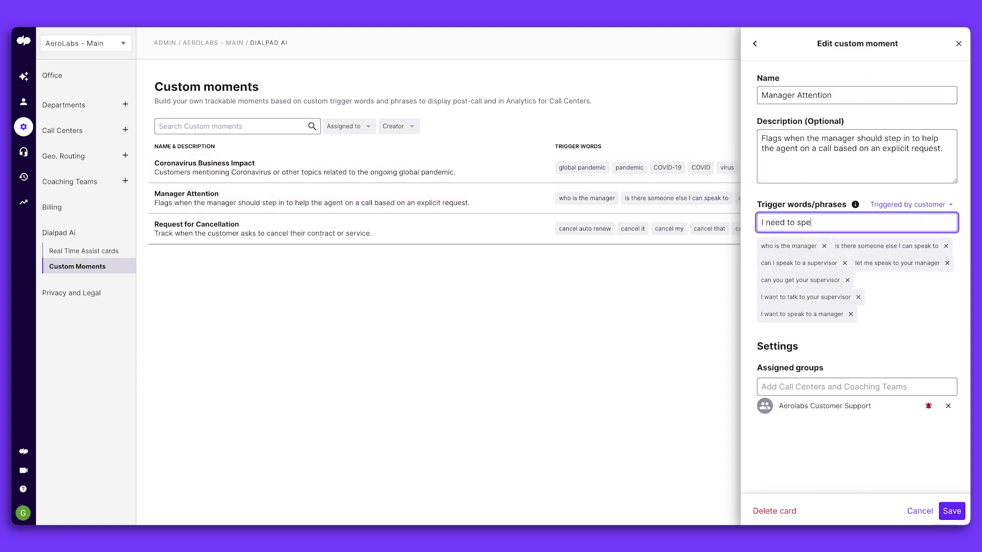
type("ak with a manager")
- Assign the Global Customer Support call center to the Manager Attention moment, save it and close its details
left_click(772, 386)
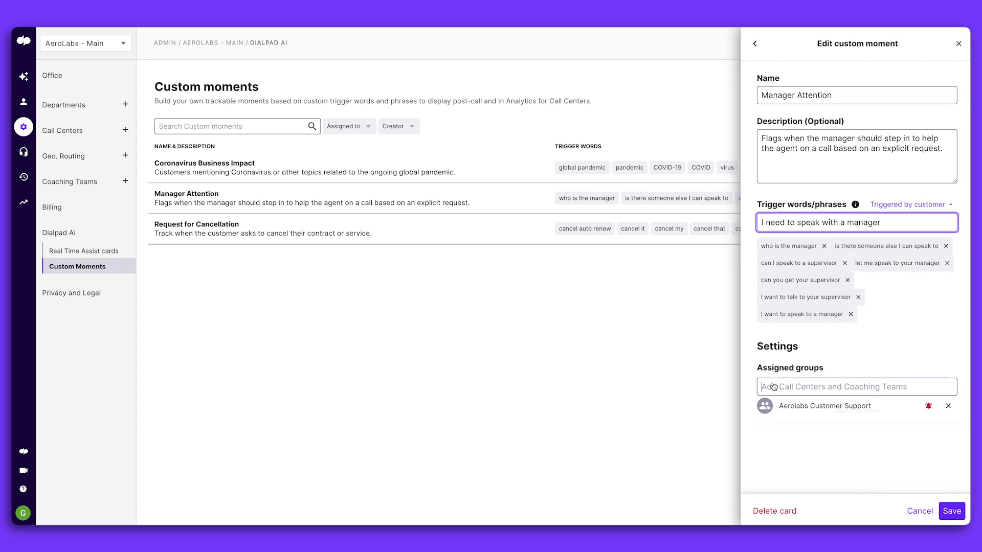
type("Cus")
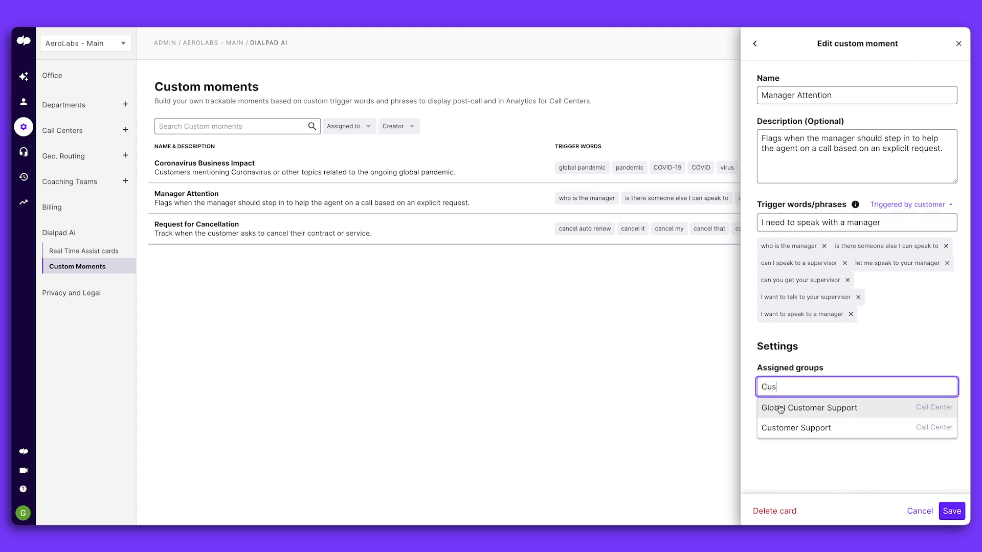
left_click(781, 409)
left_click(950, 511)
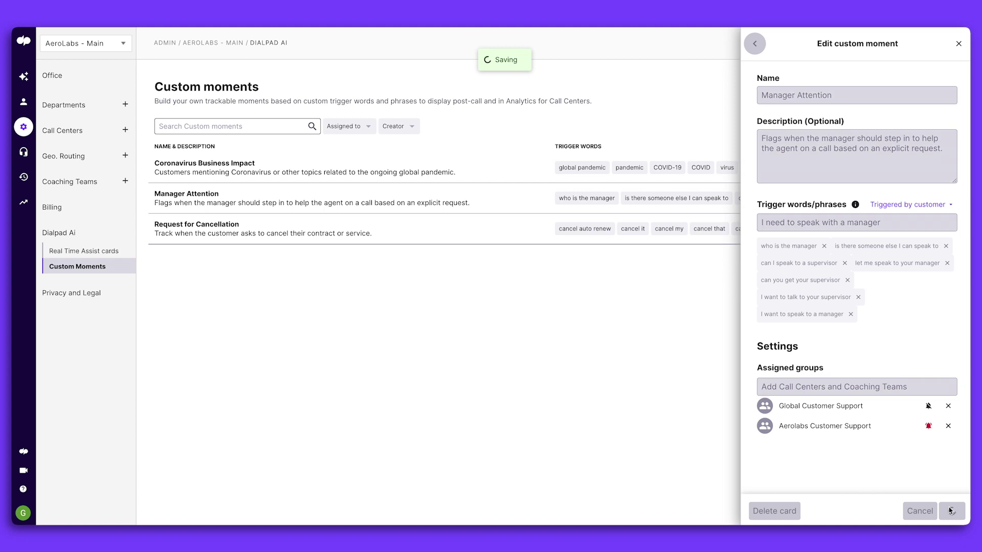
left_click(959, 41)
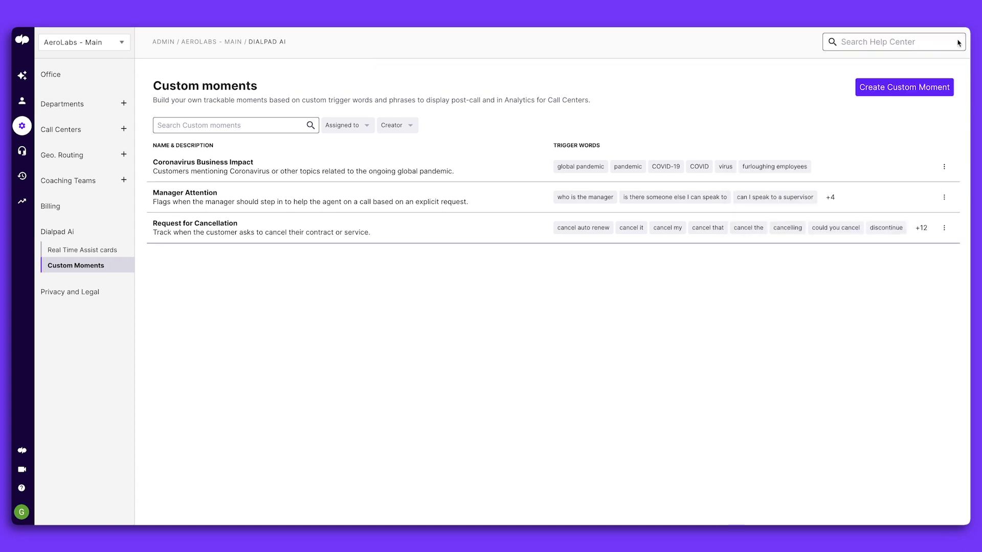
- Open the personal account settings
left_click(22, 102)
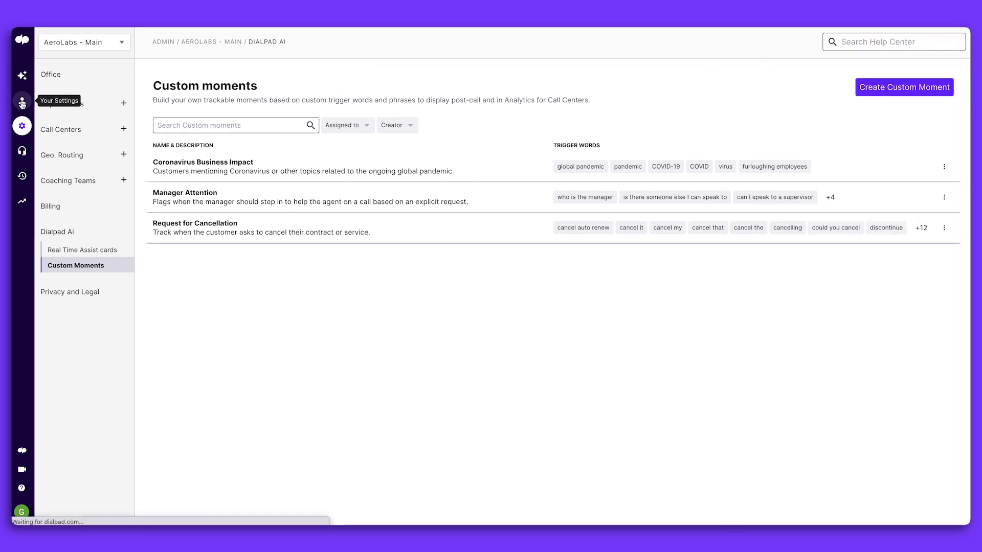